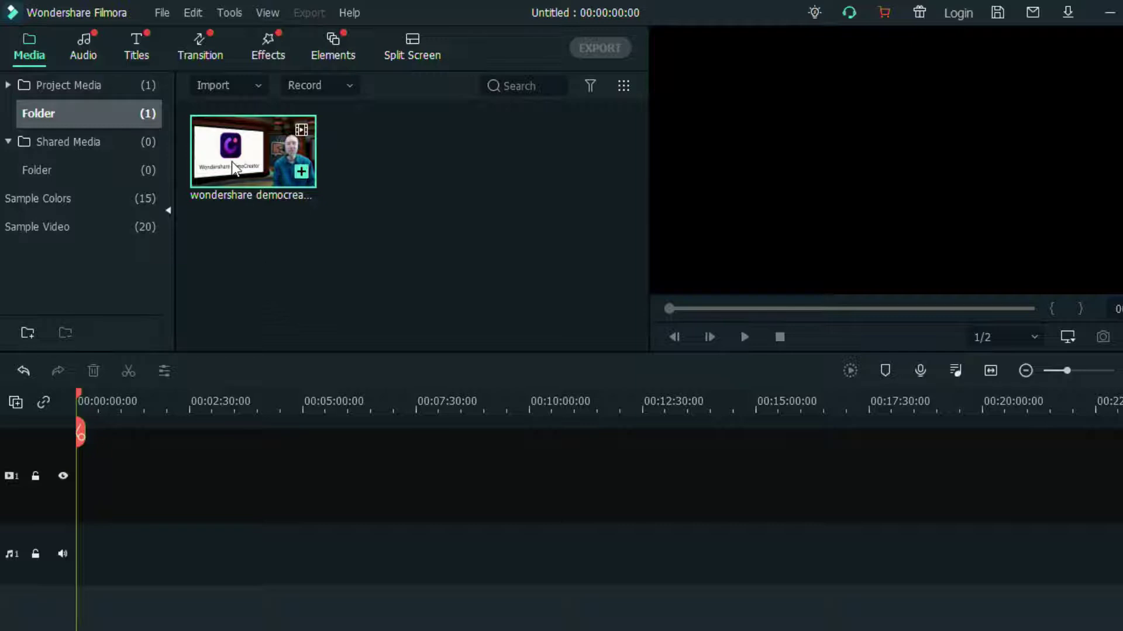
Step: Place the Wondershare DemoCreator clip at the start of the first video track and trim its end to about 14:04
drag(232, 160, 65, 490)
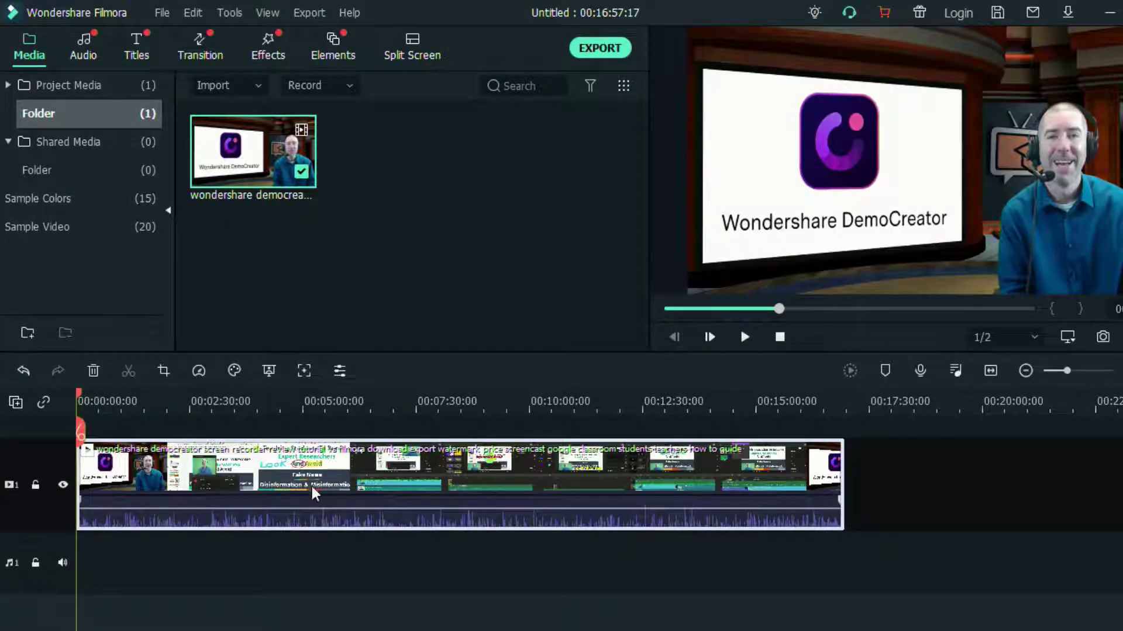
click(263, 408)
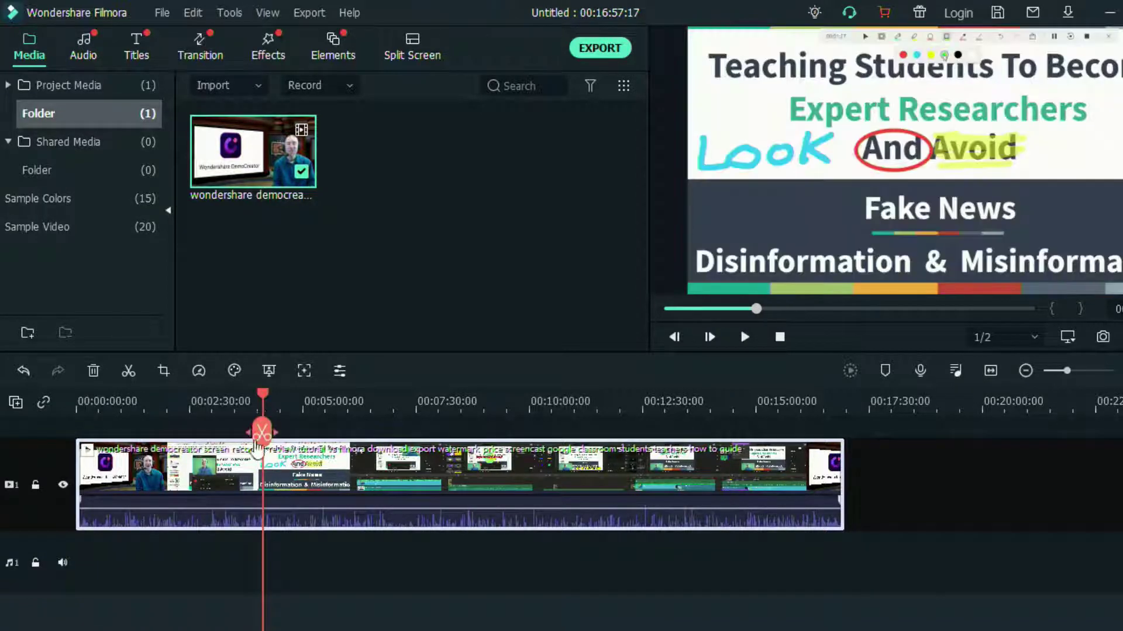
click(308, 404)
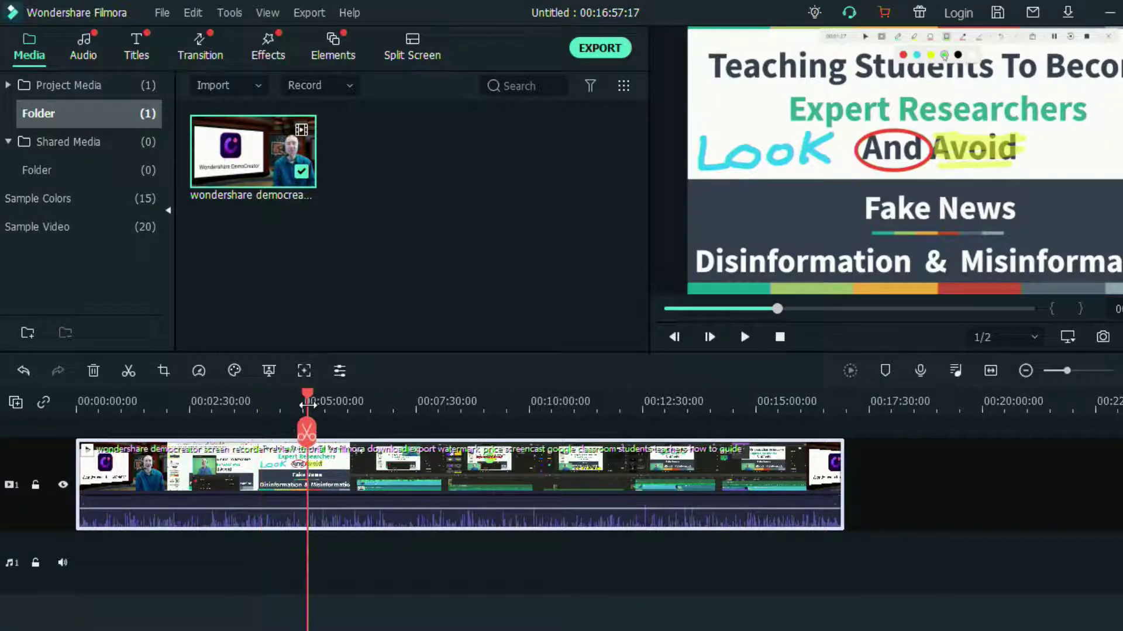
click(359, 408)
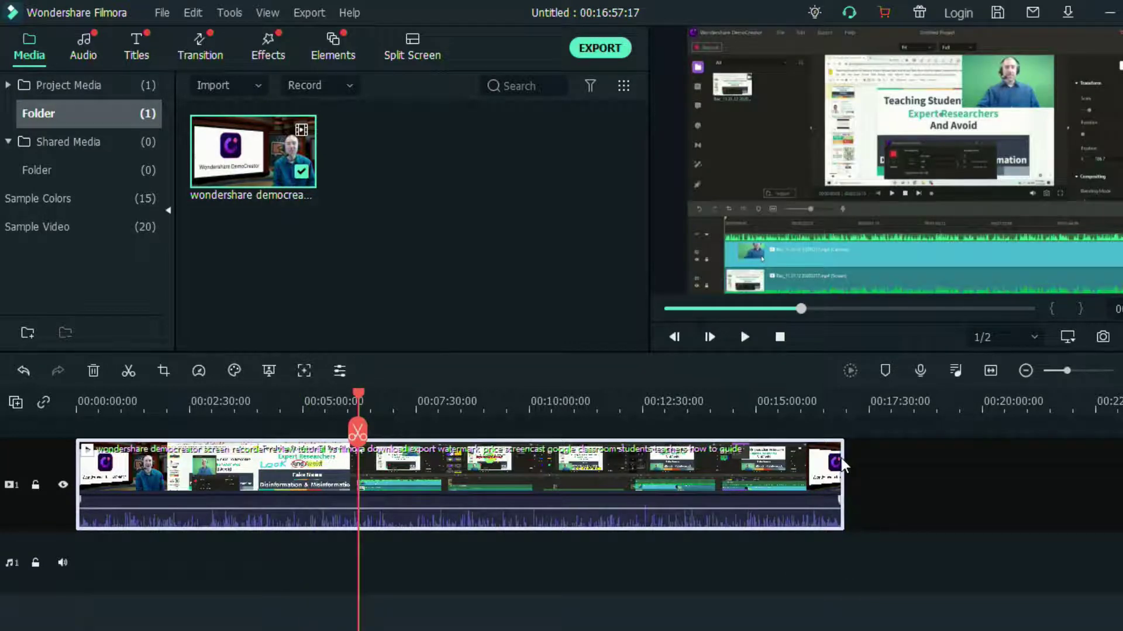
drag(842, 460, 713, 468)
Step: Split the timeline clip at about 7:50 and shift its second part slightly later to leave a gap
drag(358, 432, 429, 433)
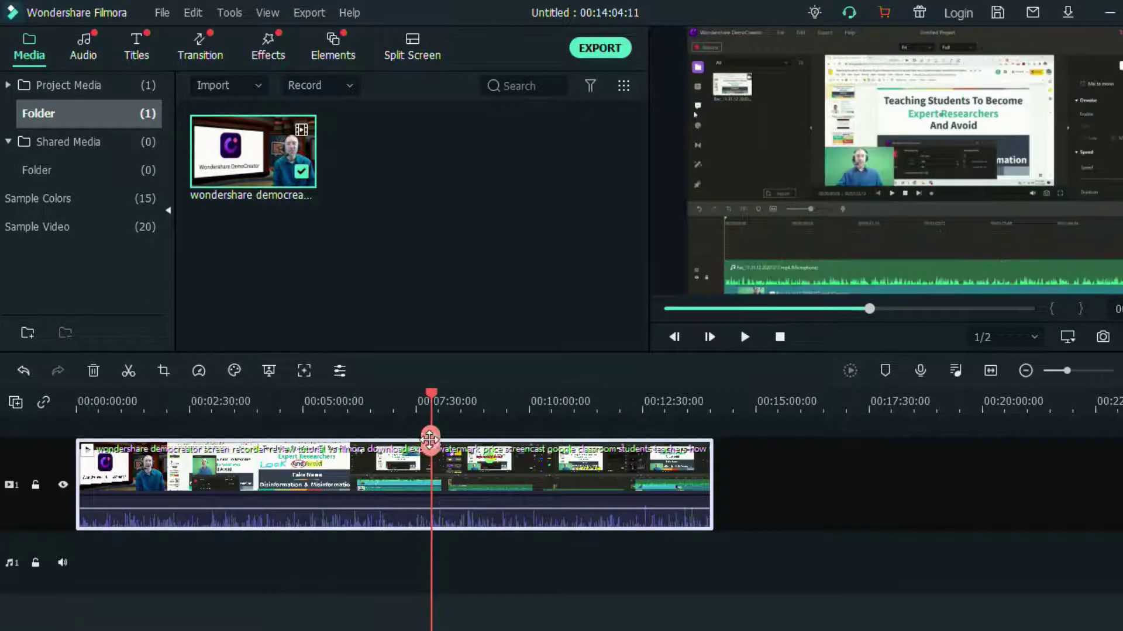
click(431, 442)
mouse_move(459, 473)
mouse_down()
mouse_move(542, 475)
mouse_move(479, 471)
mouse_up()
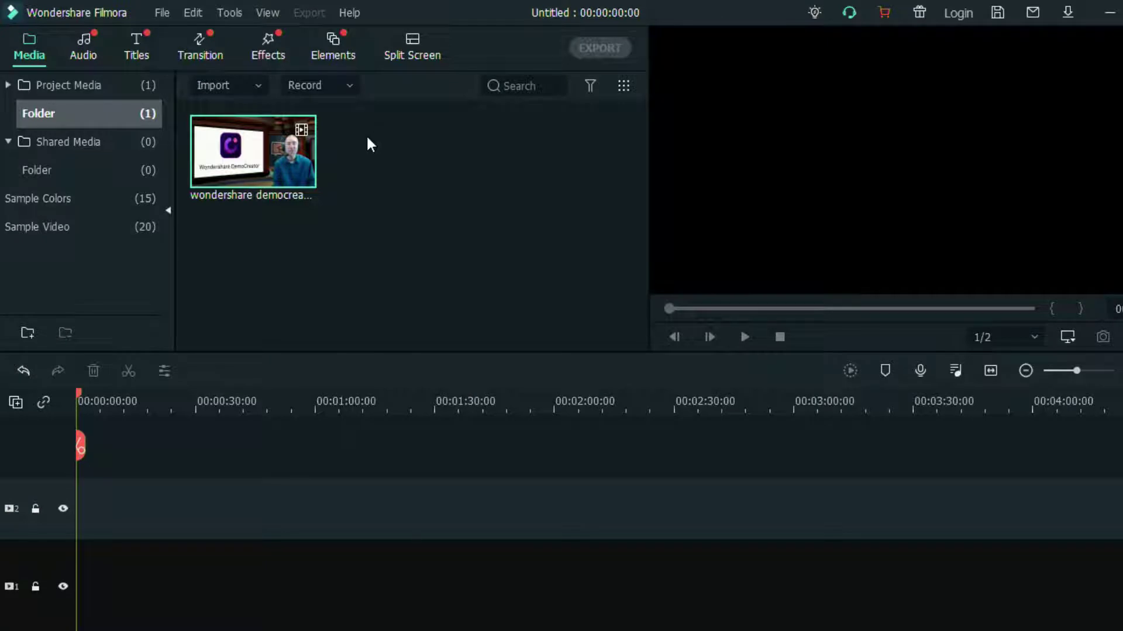
Step: Record a webcam clip about 4 seconds long at 1280x720 and 30 fps and add it to the project media
click(346, 86)
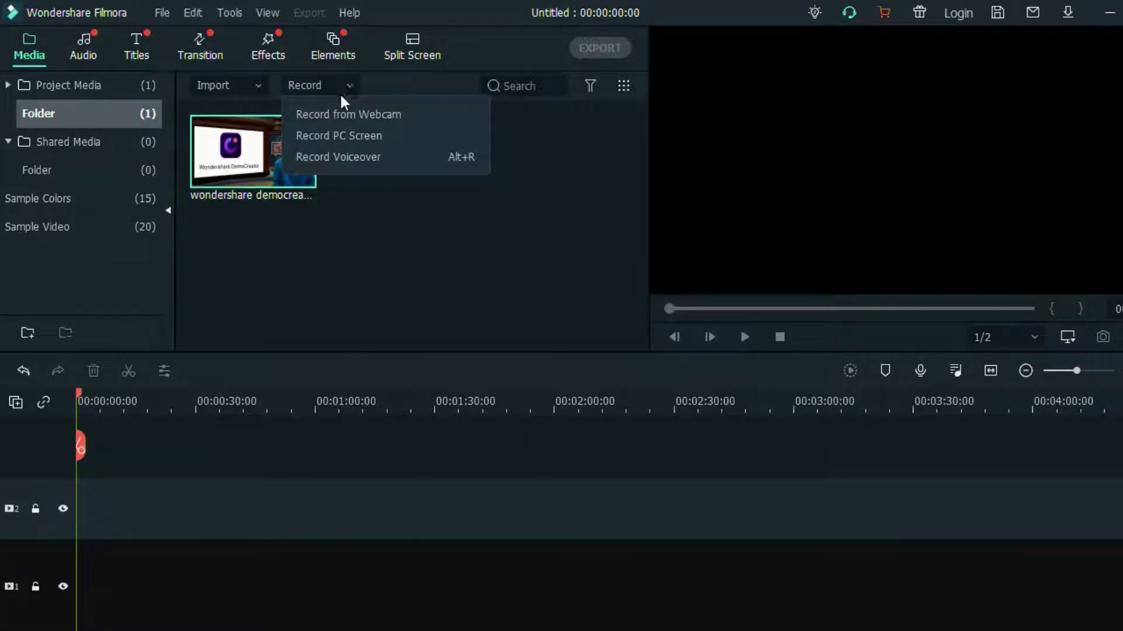
click(362, 118)
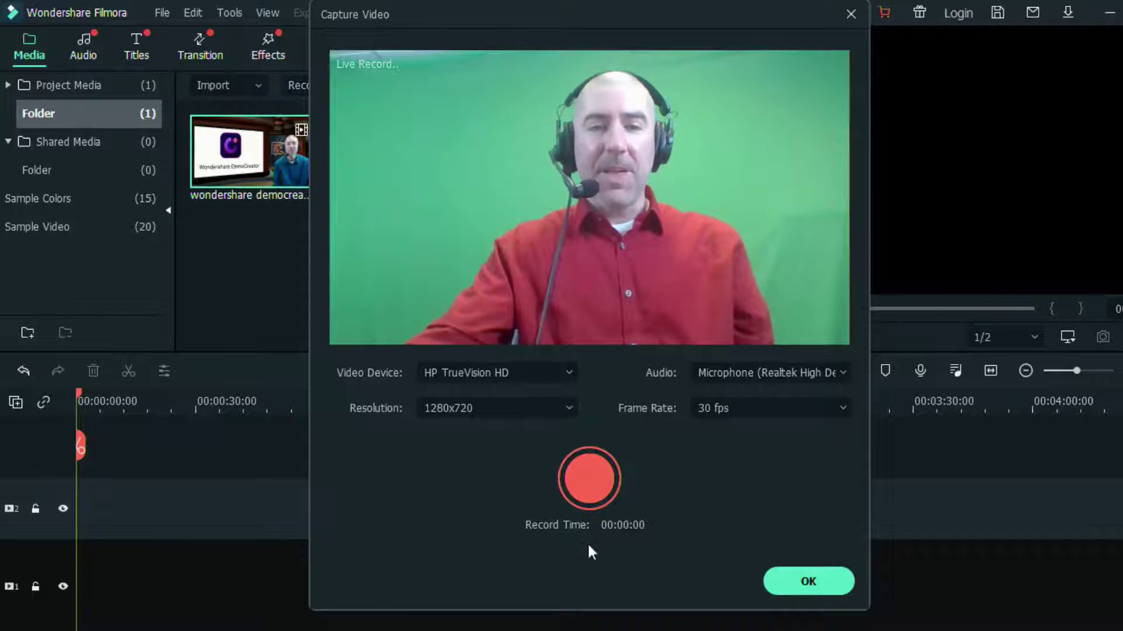
click(591, 483)
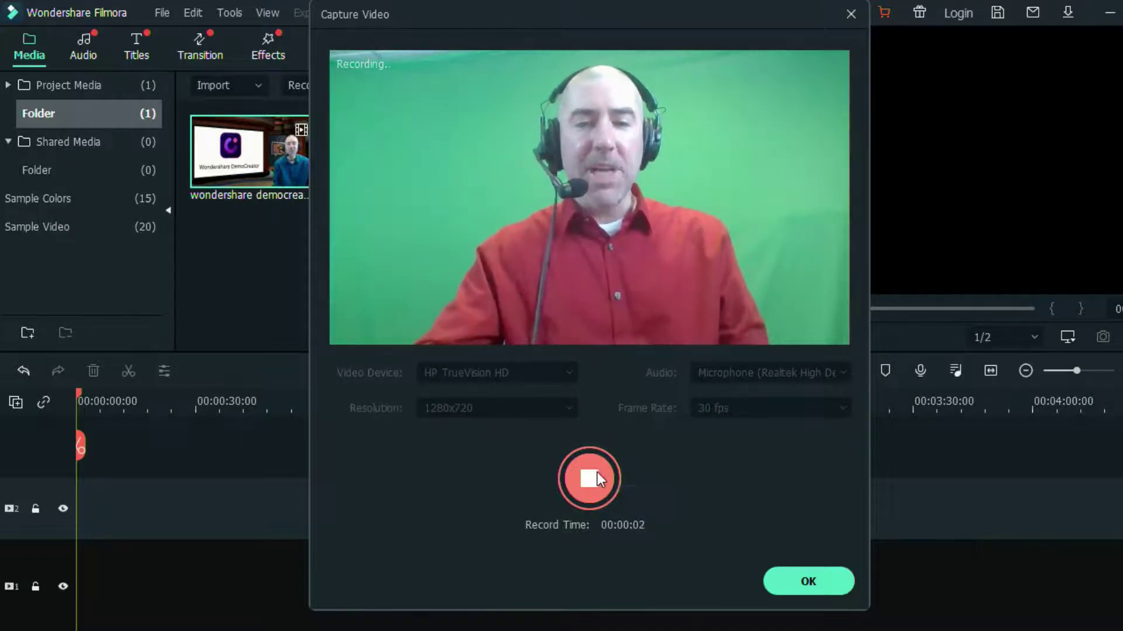
click(595, 473)
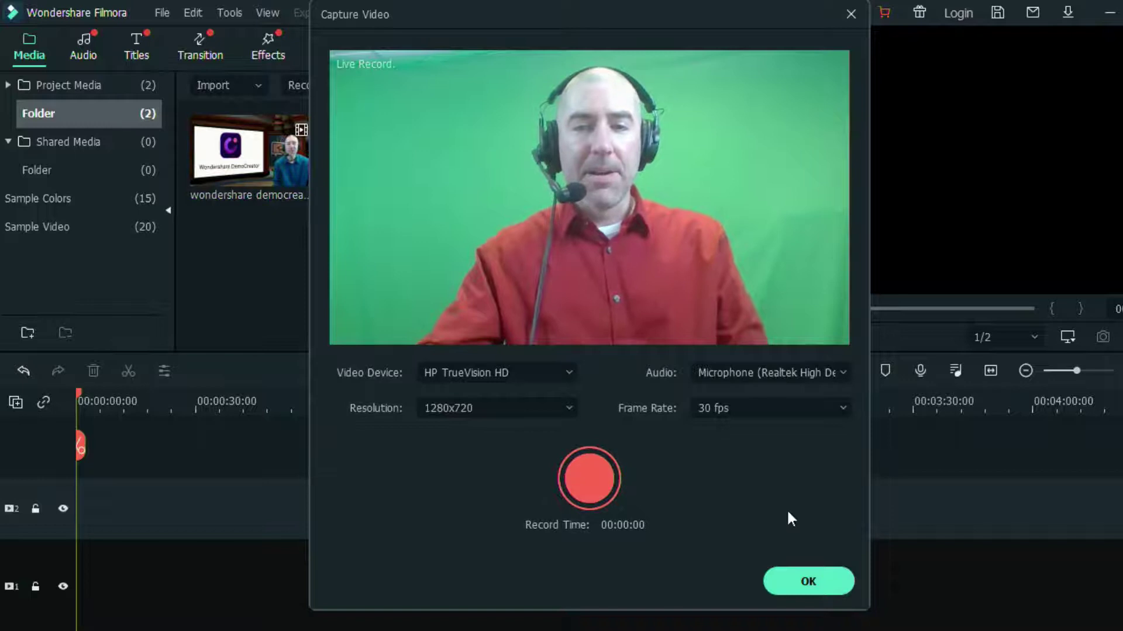
click(834, 581)
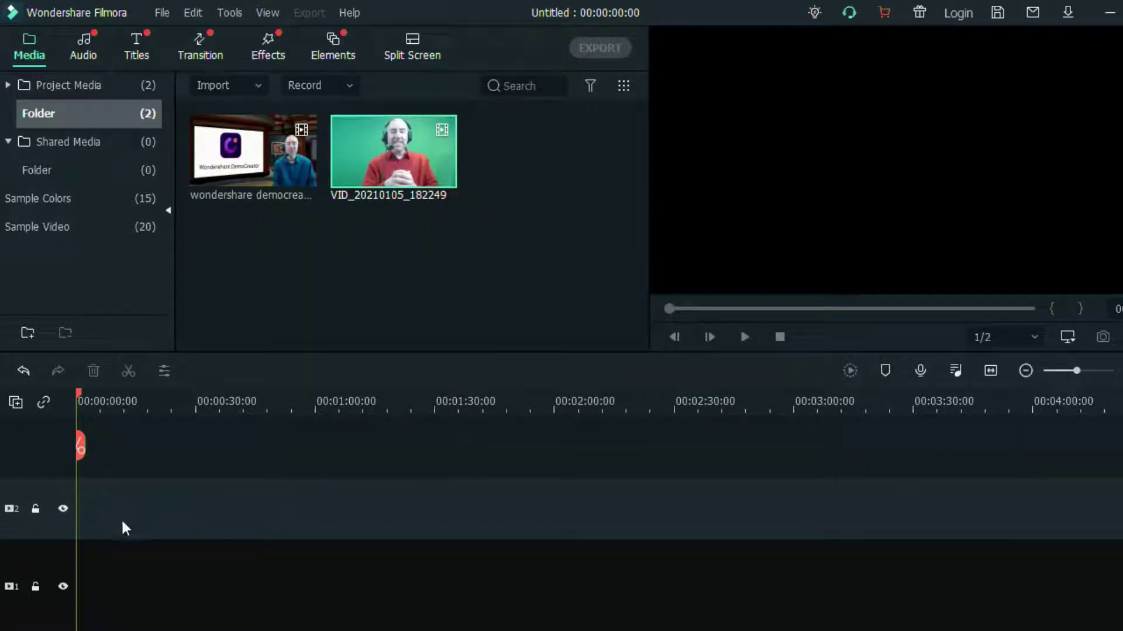
Step: Place the recorded webcam clip at the start of video track 1 and match the project settings to 1280 x 720 30fps
drag(436, 169, 82, 556)
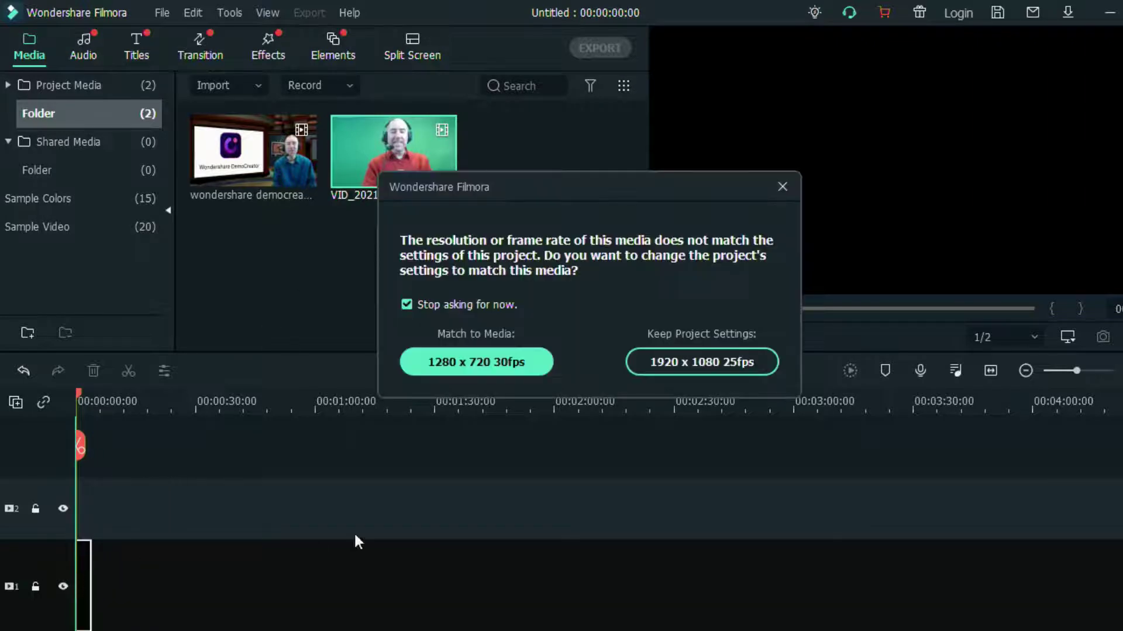
click(476, 361)
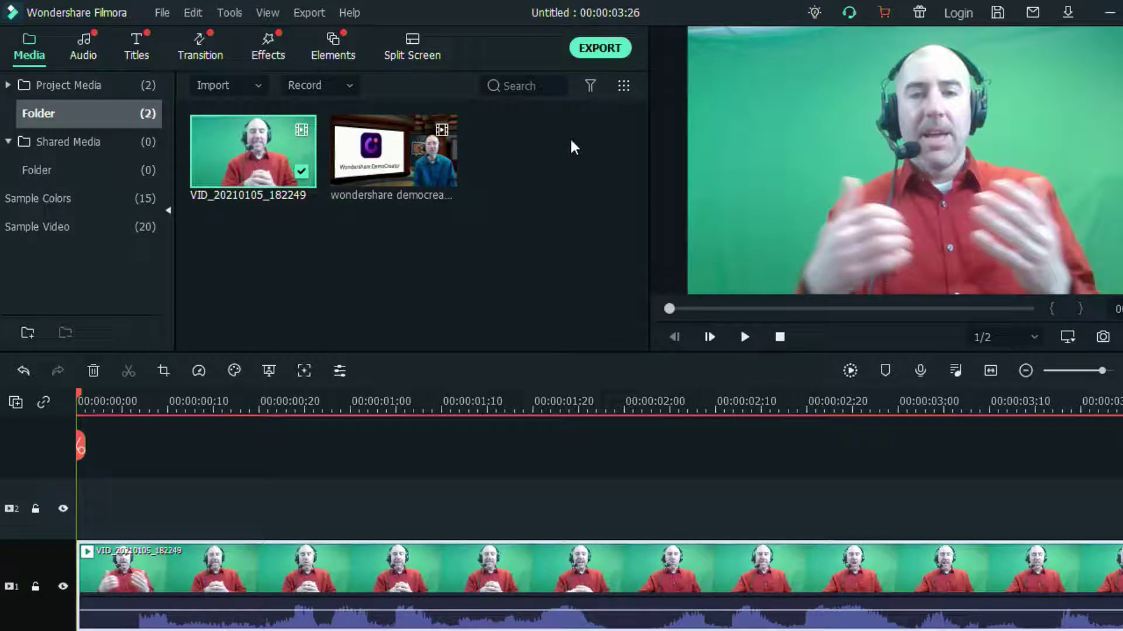
Step: Try Green Screen chroma keying on the webcam clip with an offset of 14, and reset the clip's settings
right_click(363, 561)
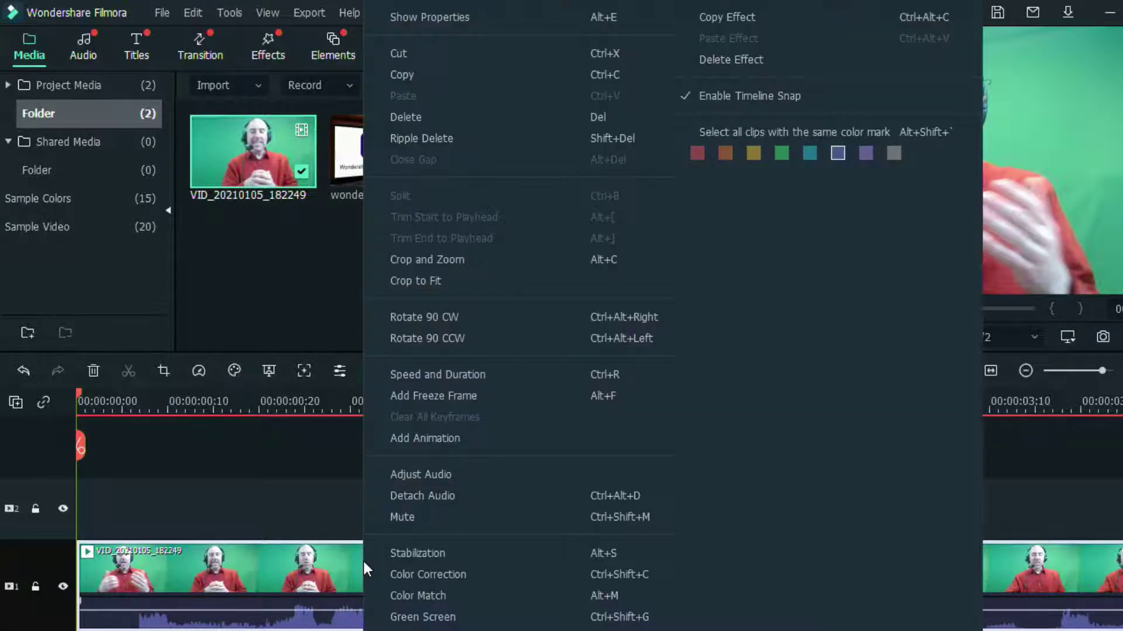
click(444, 618)
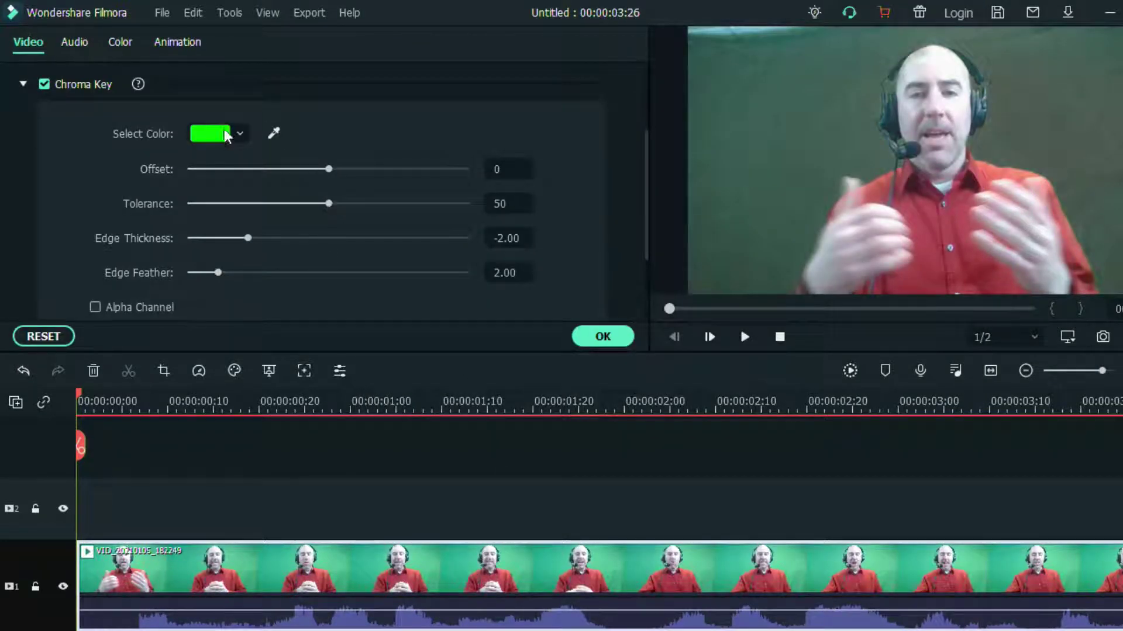
mouse_move(328, 168)
mouse_down()
mouse_move(366, 171)
mouse_move(346, 172)
mouse_up()
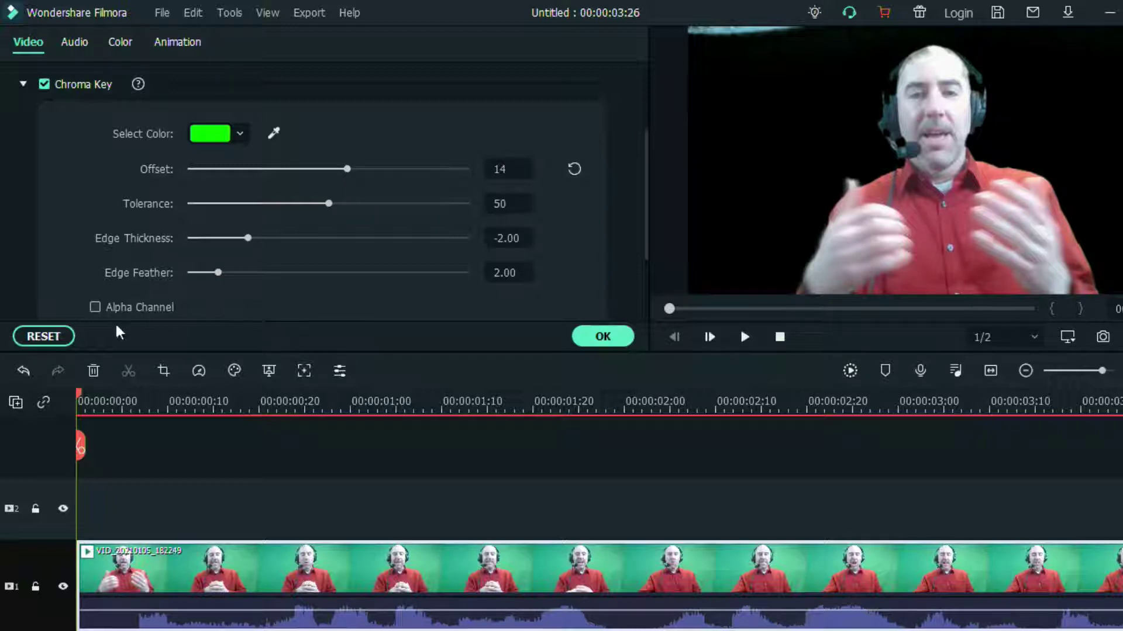
click(48, 341)
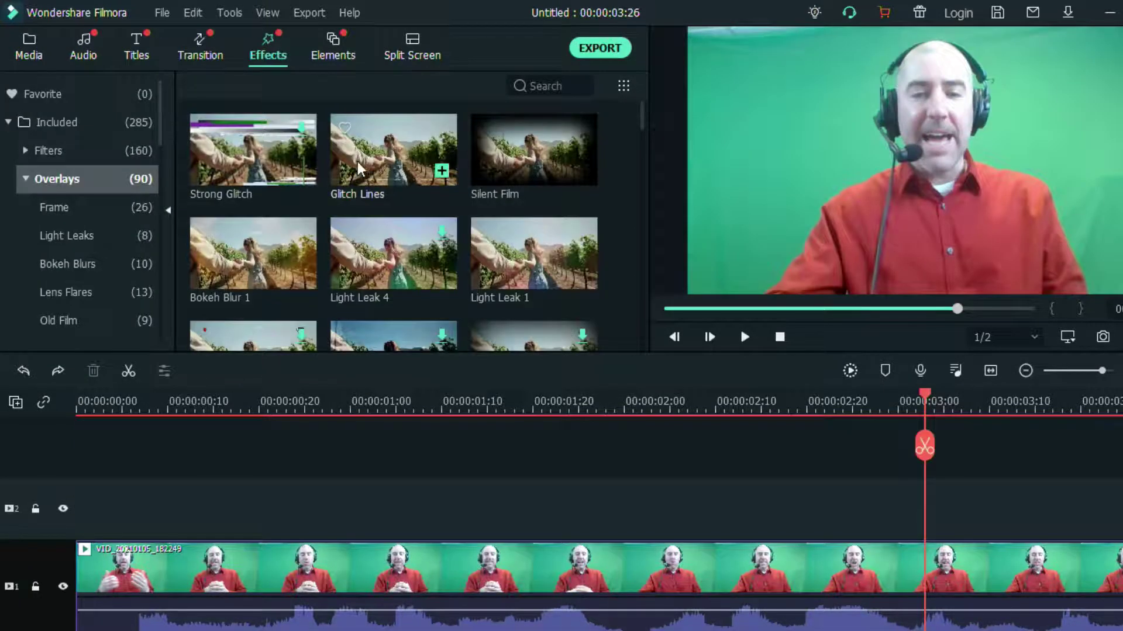
Step: Apply the Film 1 overlay effect to the webcam clip and play back the result from near the start
scroll(357, 162, down, 5)
scroll(375, 175, down, 5)
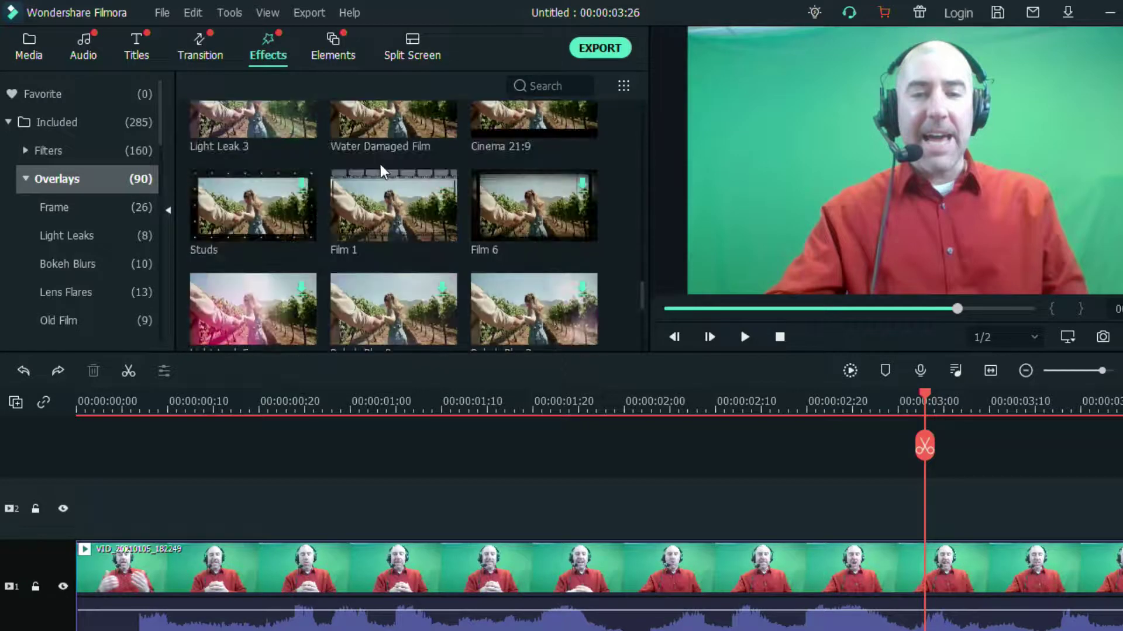
drag(386, 207, 92, 579)
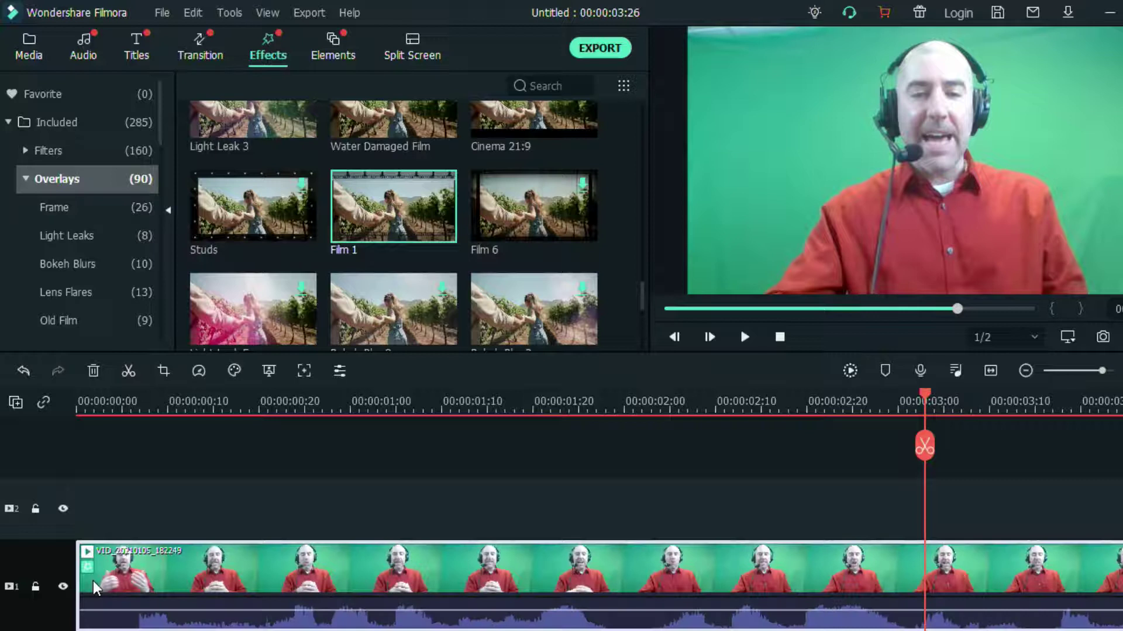
click(122, 403)
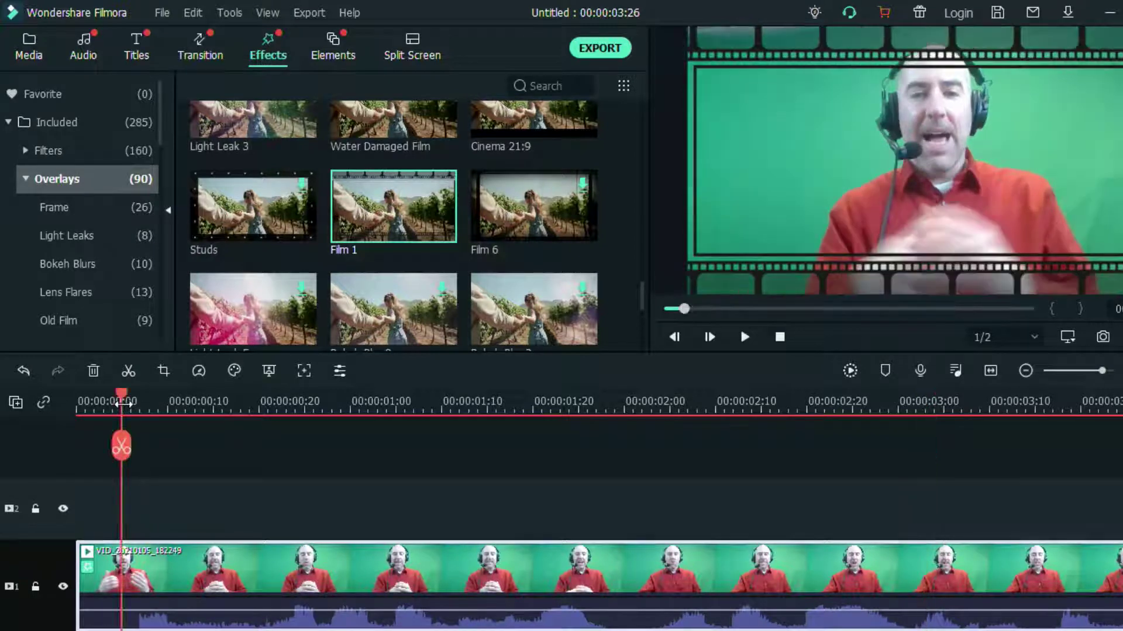
key(space)
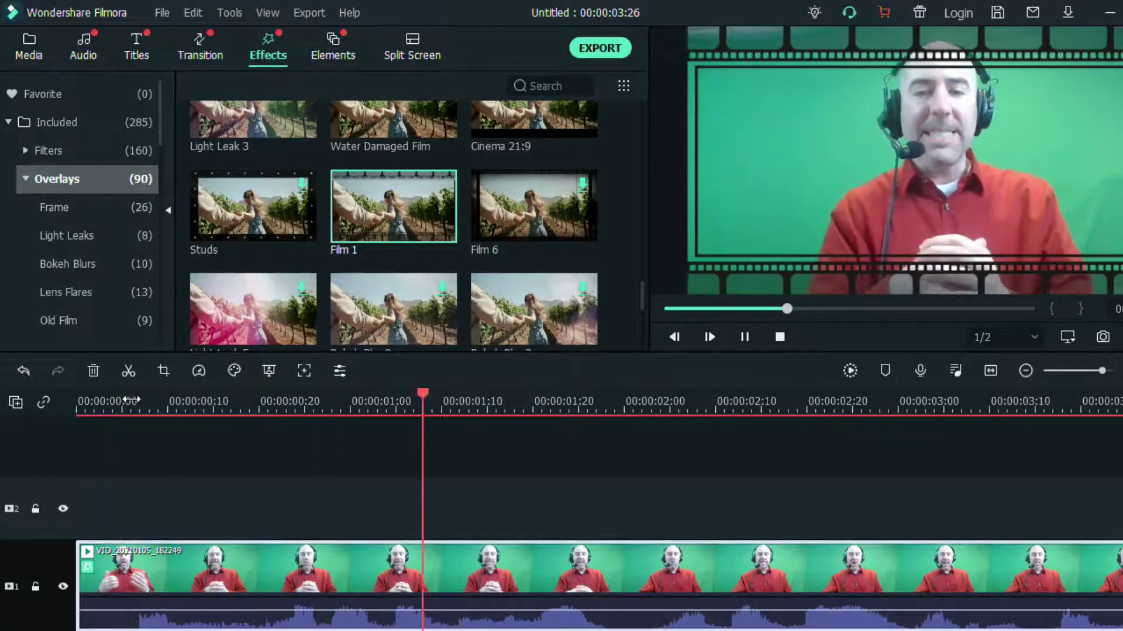
key(space)
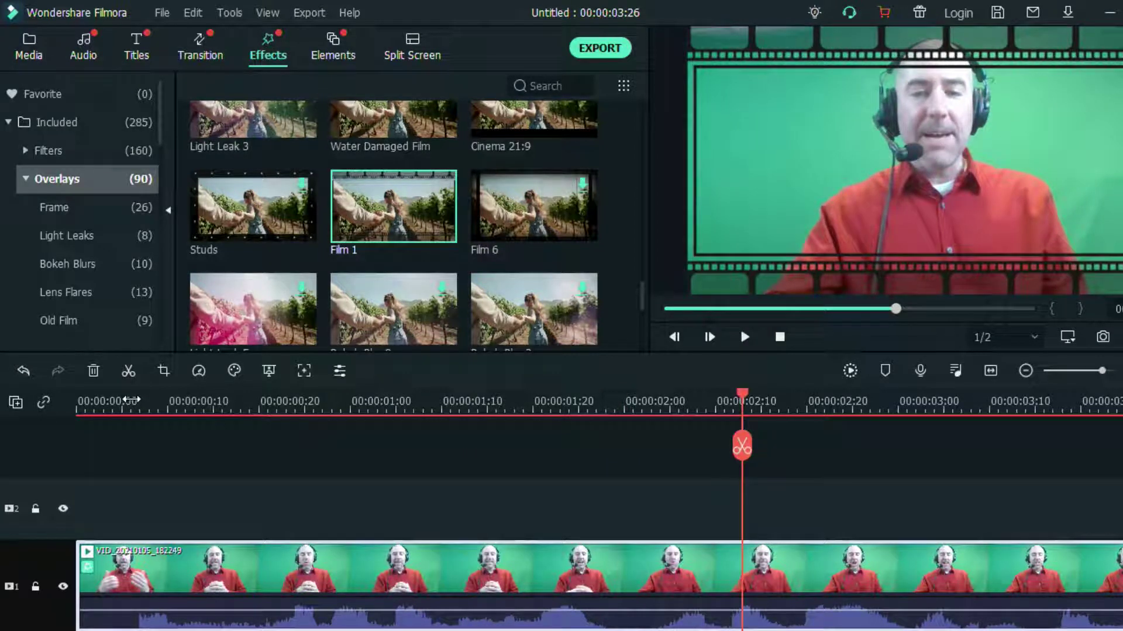
Step: Find the Film 2 overlay effect and apply it to the webcam clip
scroll(326, 195, down, 6)
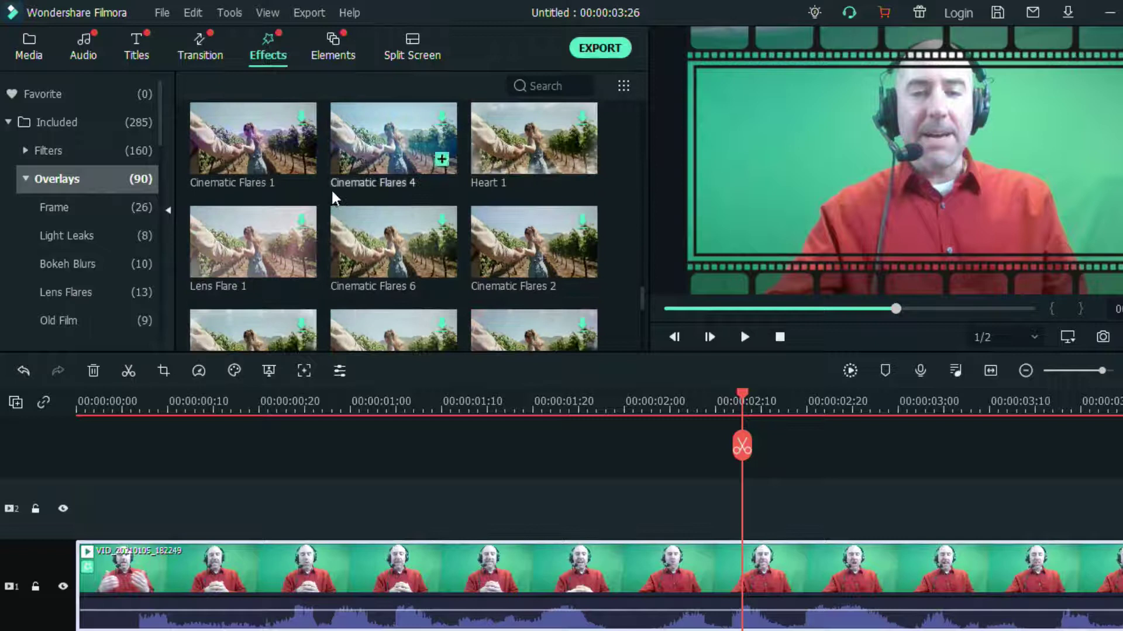
scroll(331, 185, down, 5)
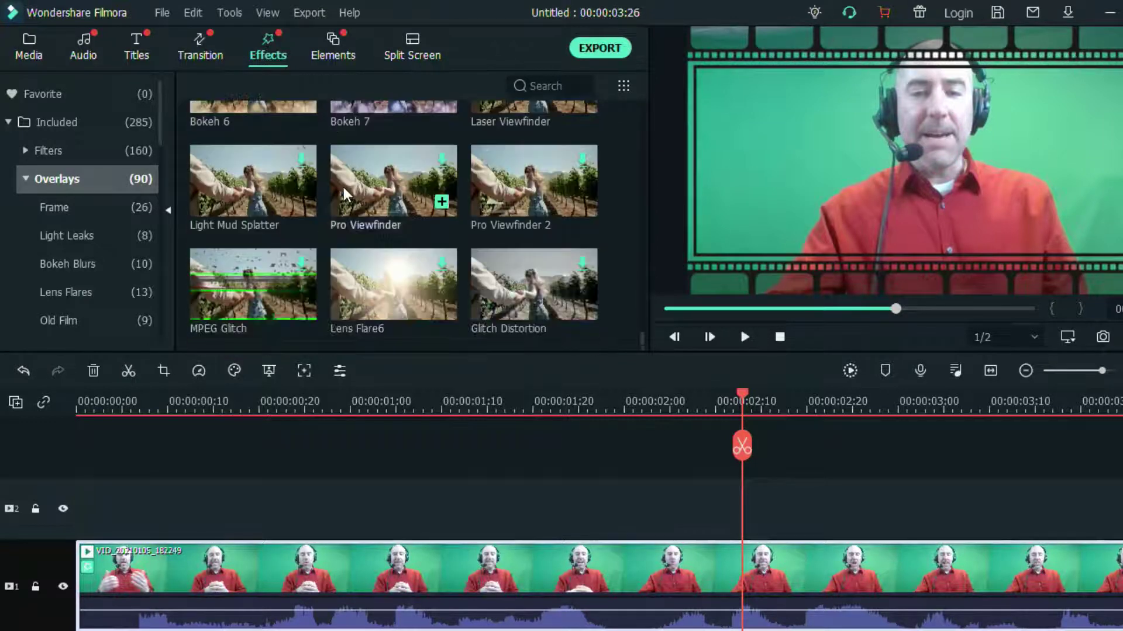
scroll(336, 242, up, 6)
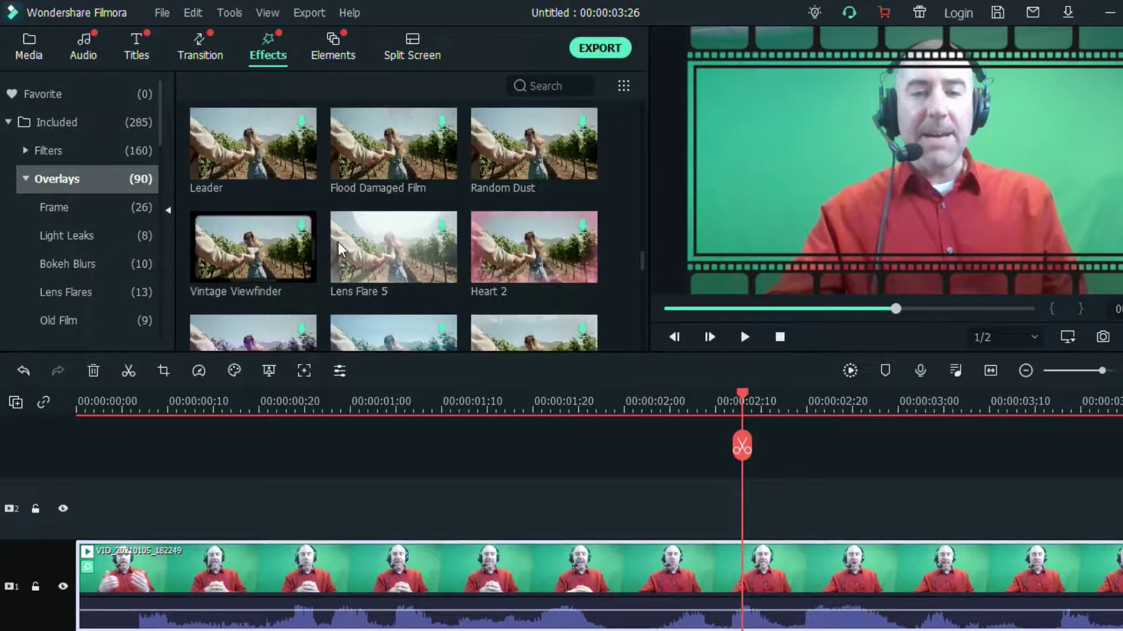
scroll(347, 243, up, 3)
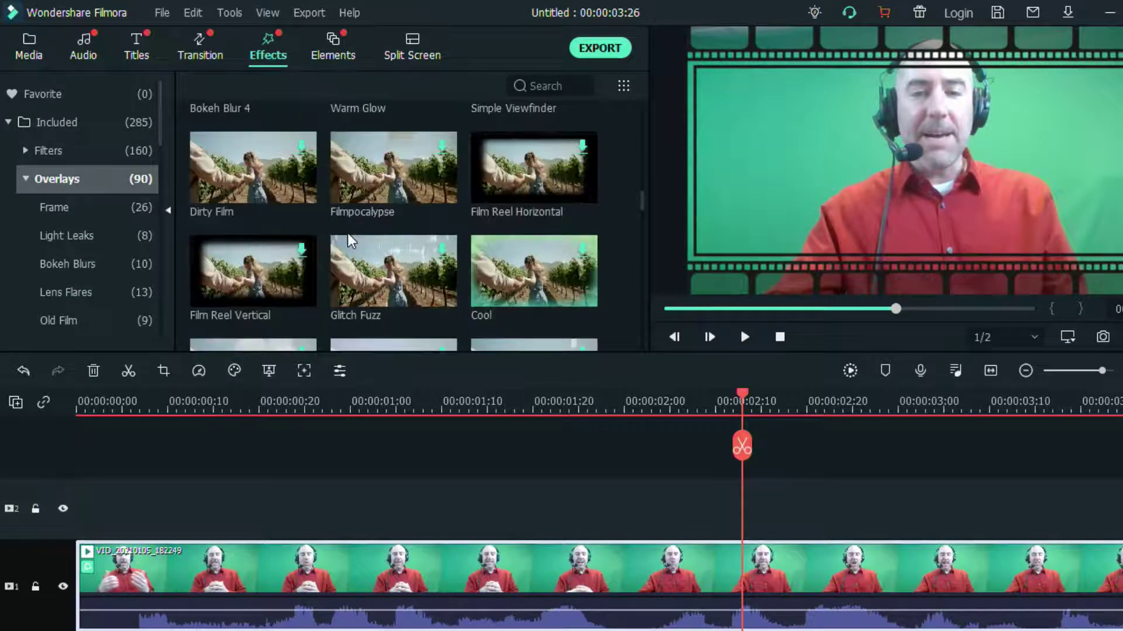
scroll(349, 238, up, 2)
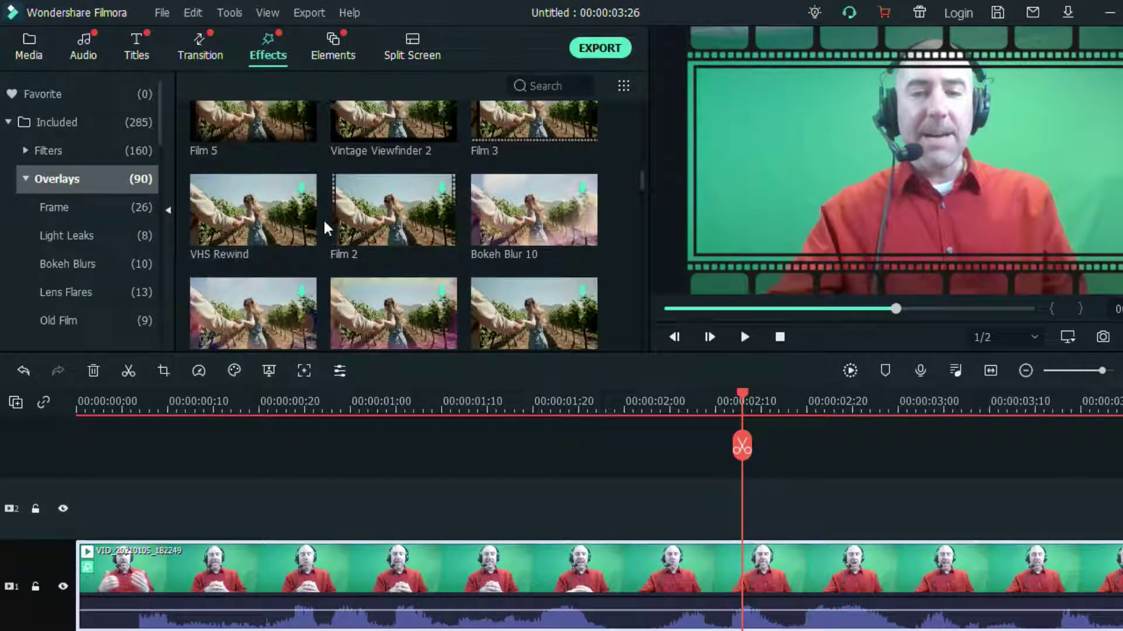
drag(391, 205, 167, 588)
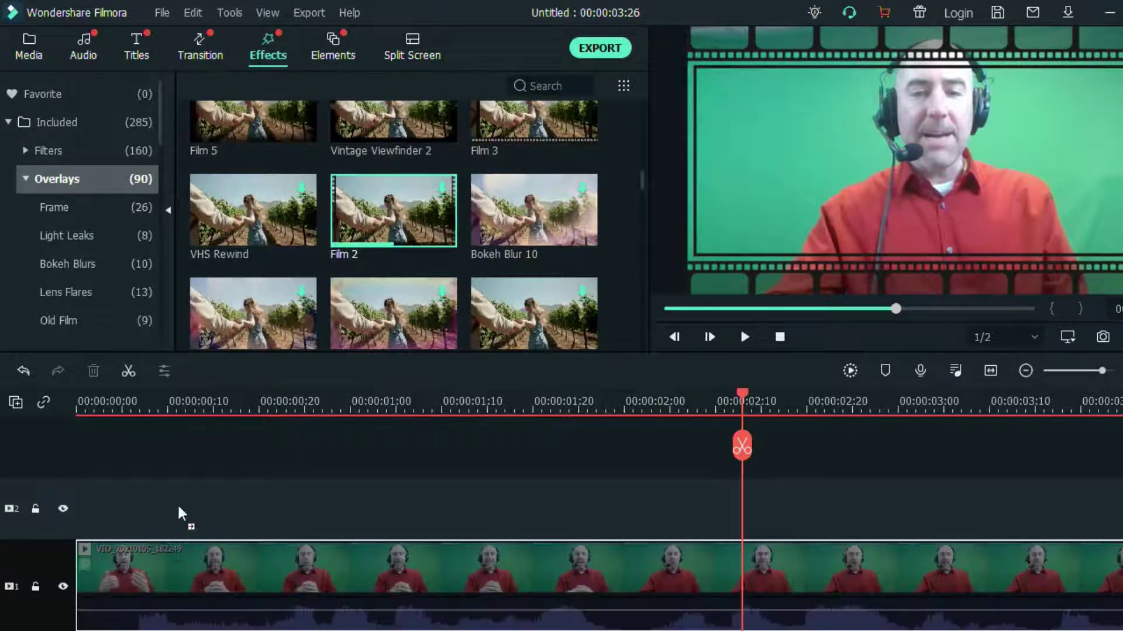
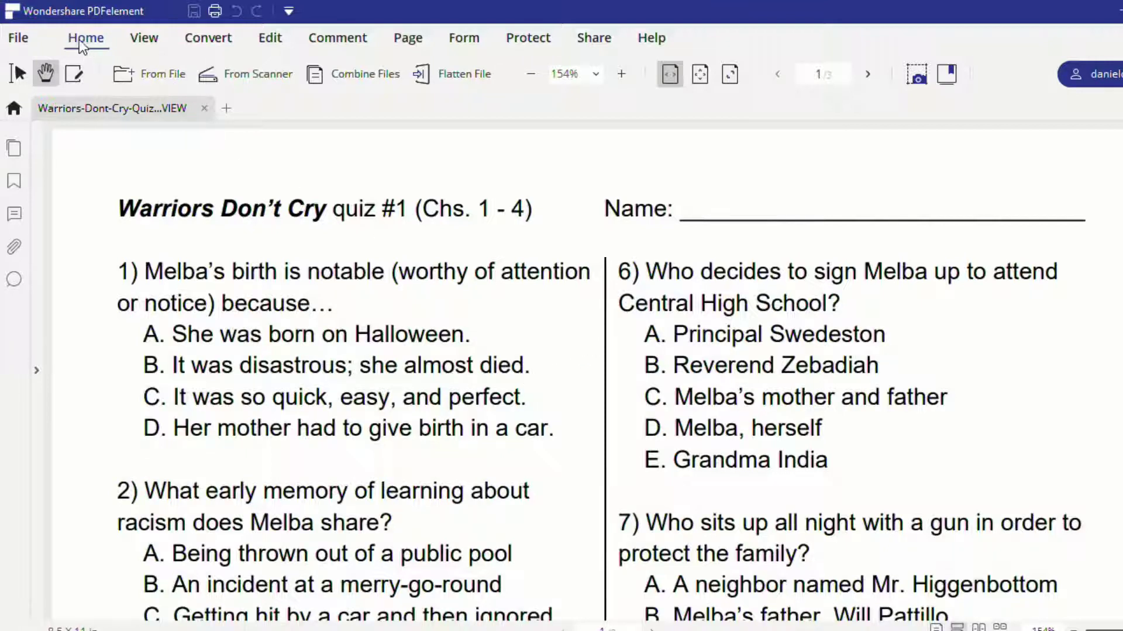
Step: In PDFelement, enable text and image editing for the Warriors Don't Cry quiz and delete "because…" from question 1
click(74, 75)
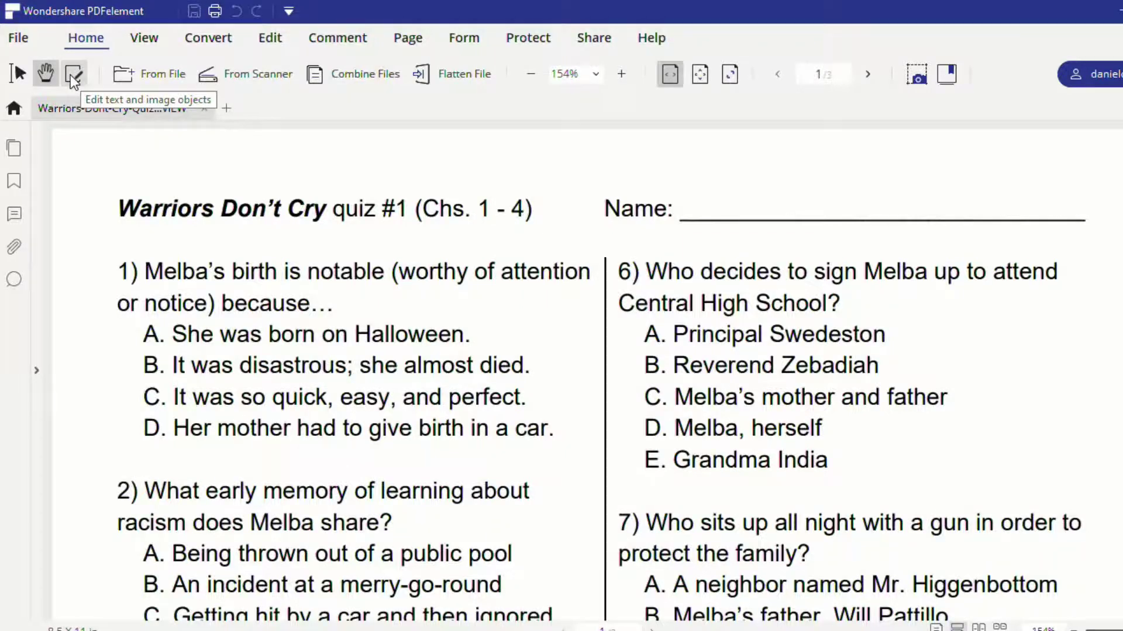
click(73, 76)
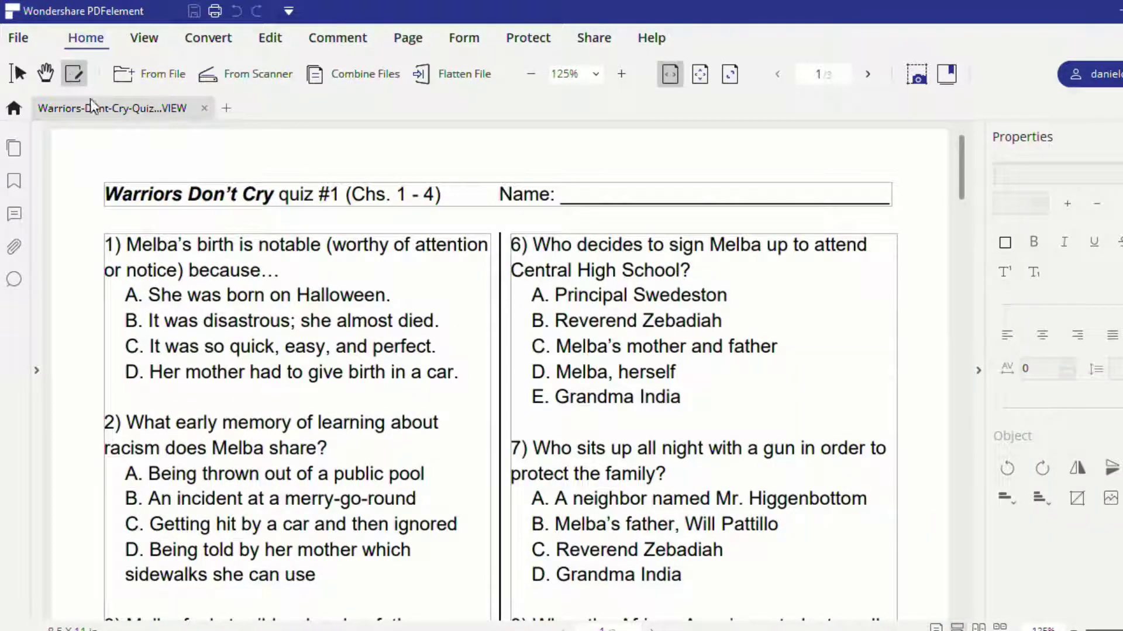
click(168, 257)
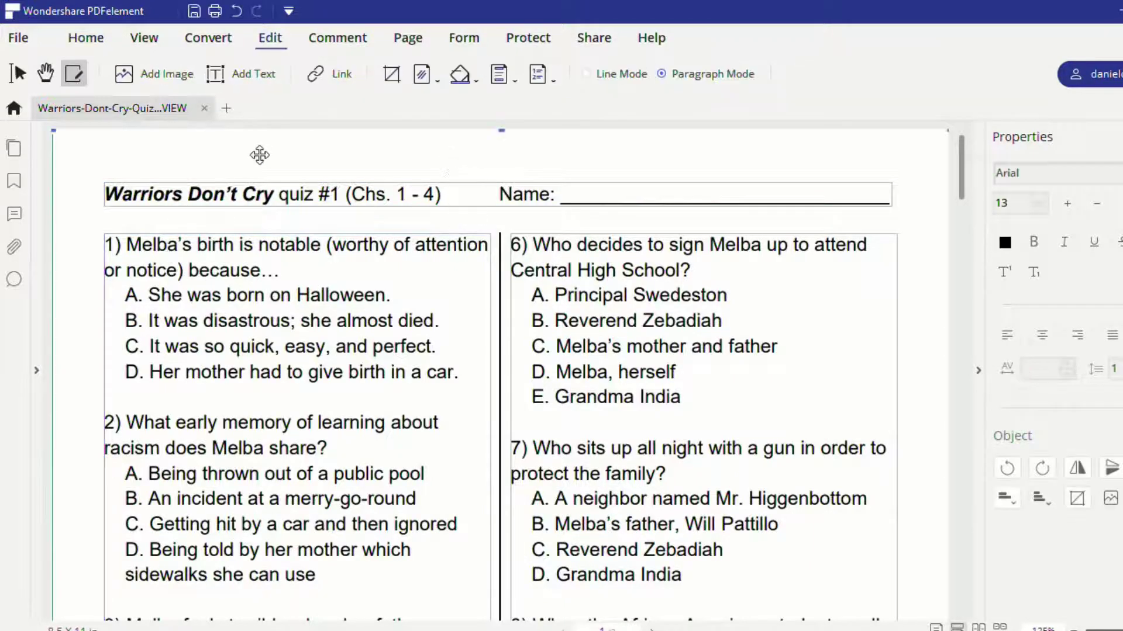
click(452, 309)
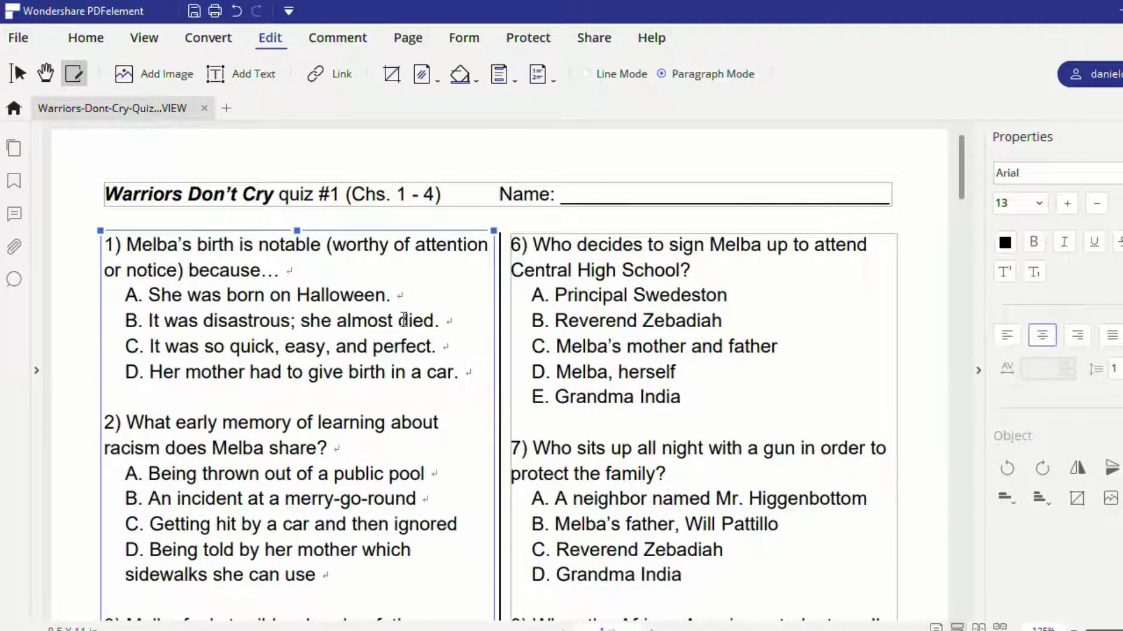
click(280, 272)
drag(280, 271, 184, 272)
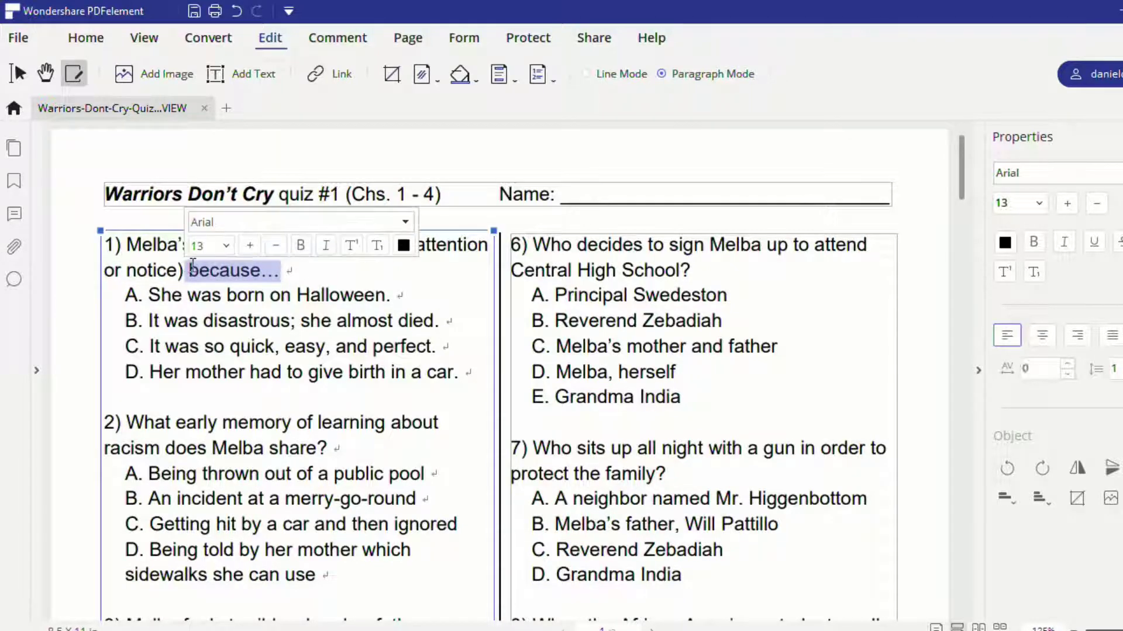
key(BackSpace)
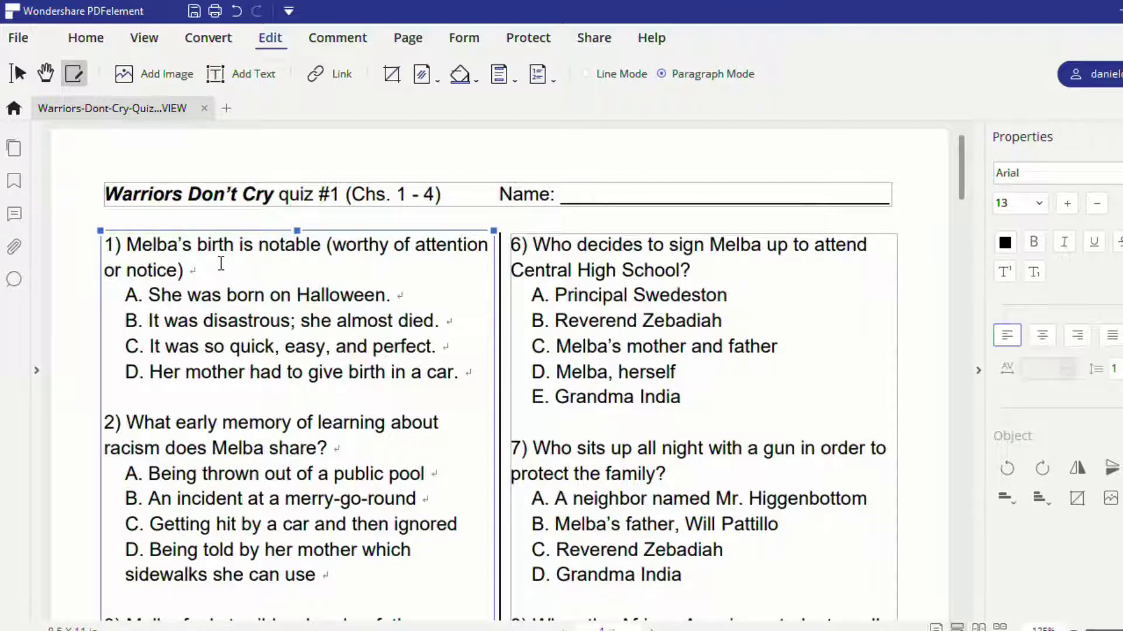
Step: Append "EdTech Show" to question 1's text and set the question and its four answers in Adobe Hebrew
text(EdTech Show)
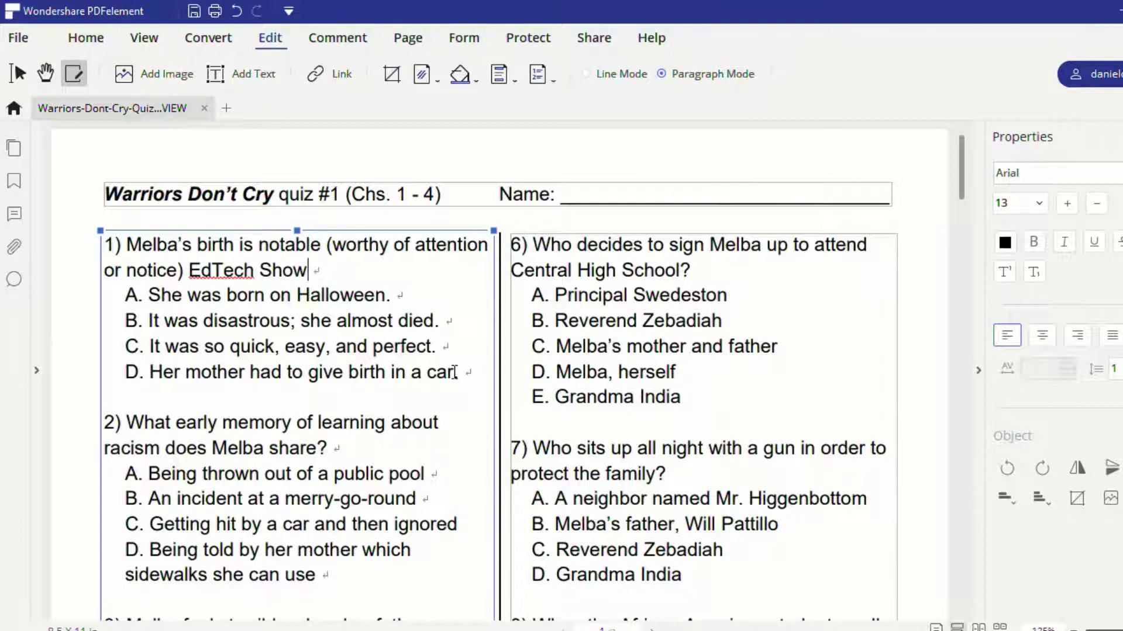
drag(458, 372, 110, 232)
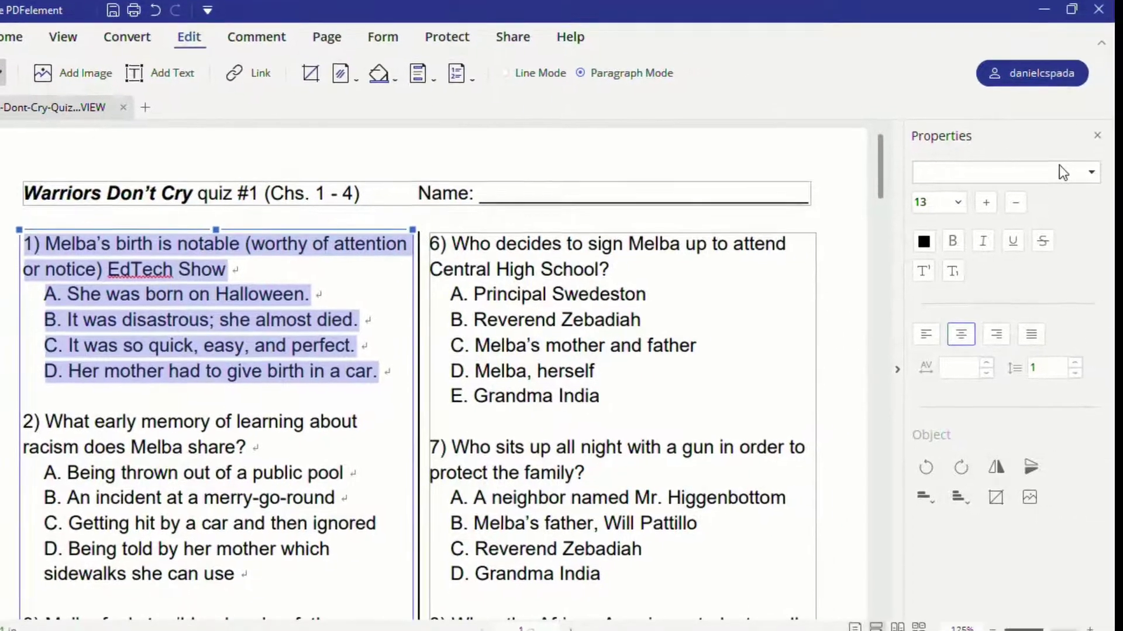
click(1058, 173)
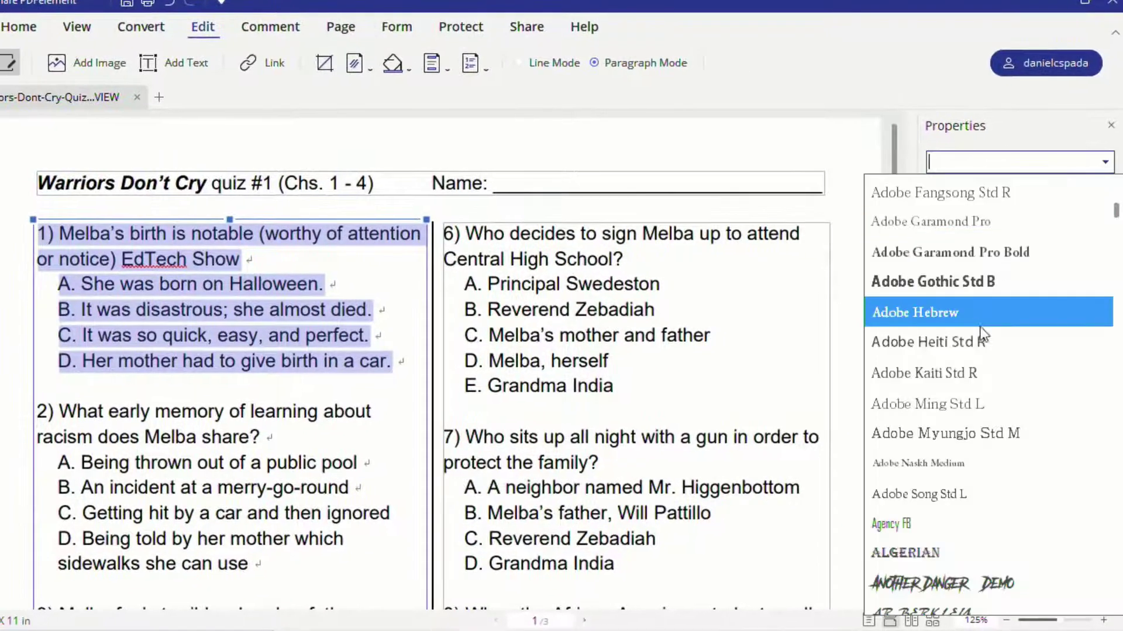
click(973, 316)
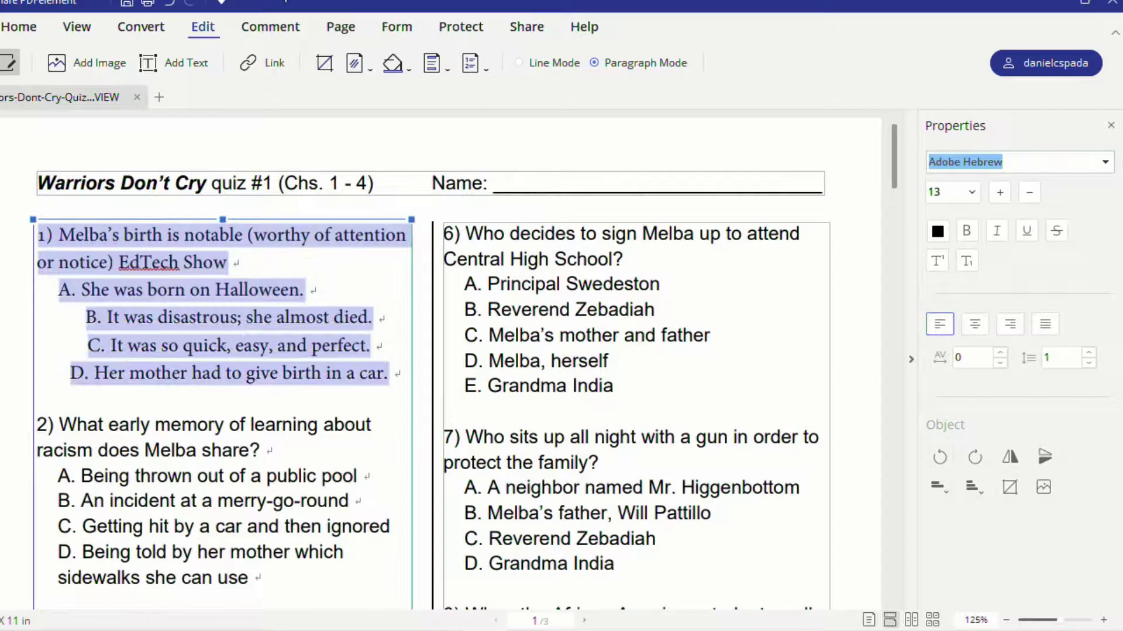
Step: Line up answers B, C and D of question 1 with answer A, and restore the blank line before question 2
click(87, 317)
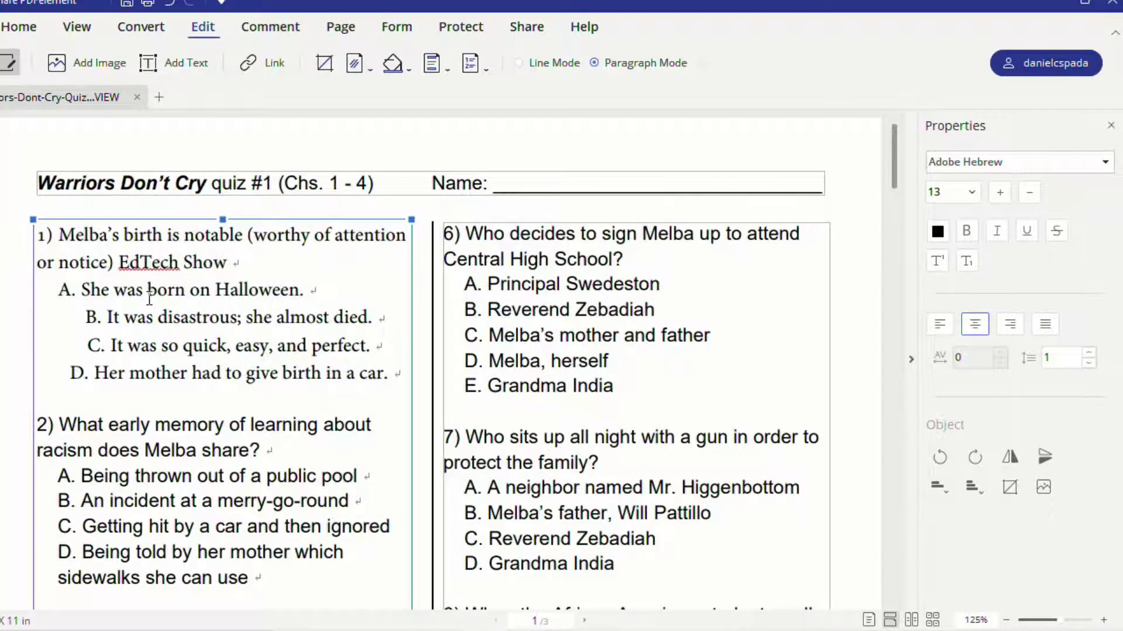
key(BackSpace)
key(Return)
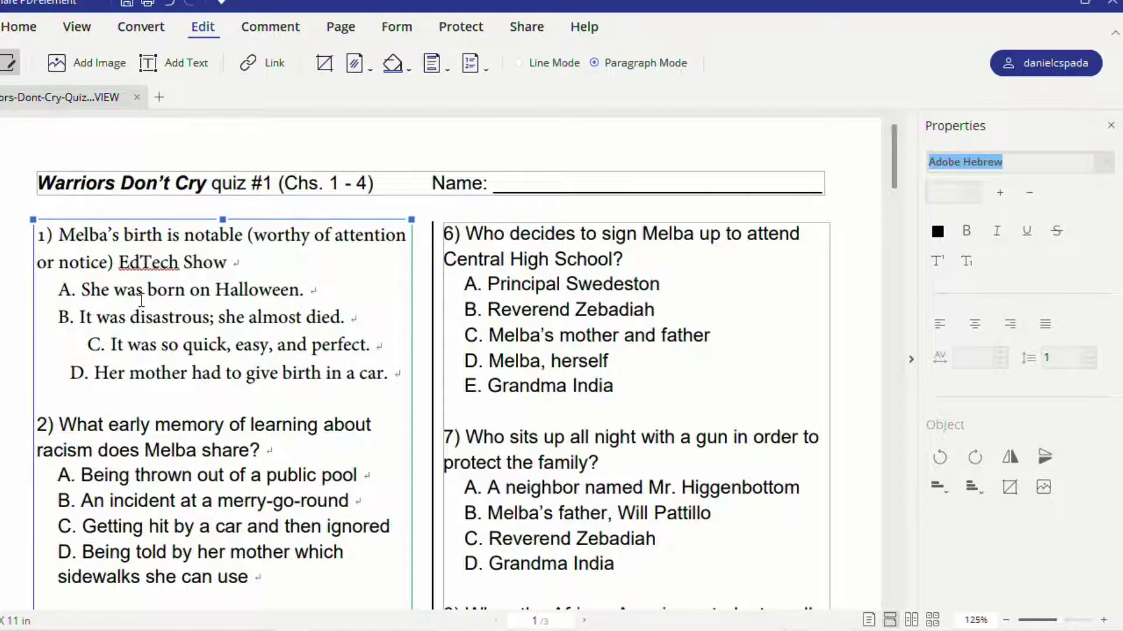
click(90, 335)
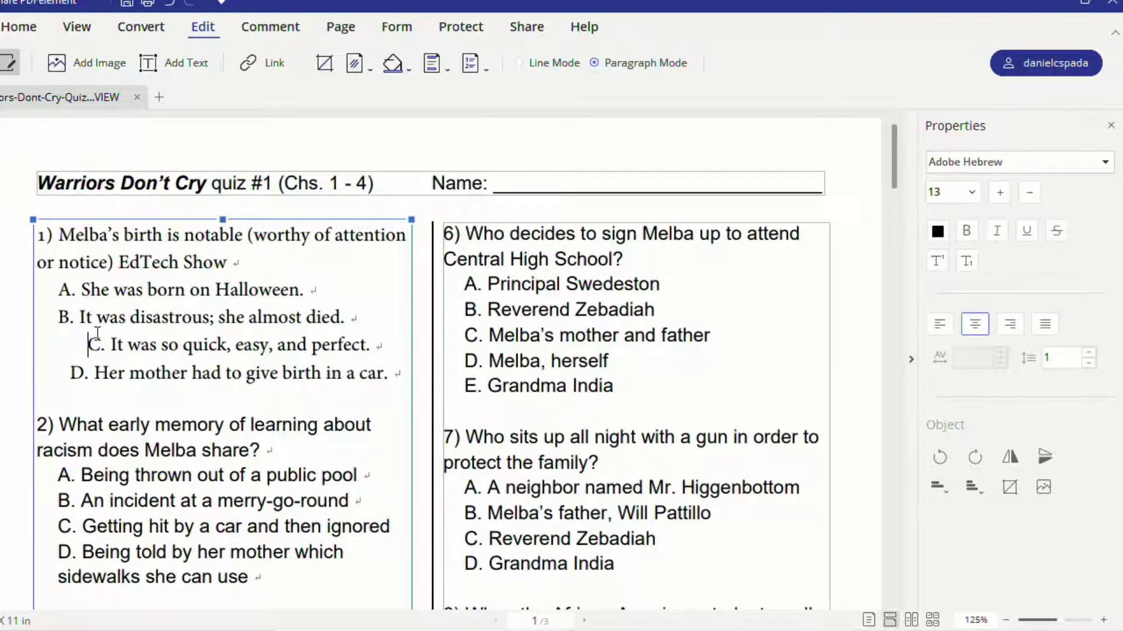
key(BackSpace)
key(Return)
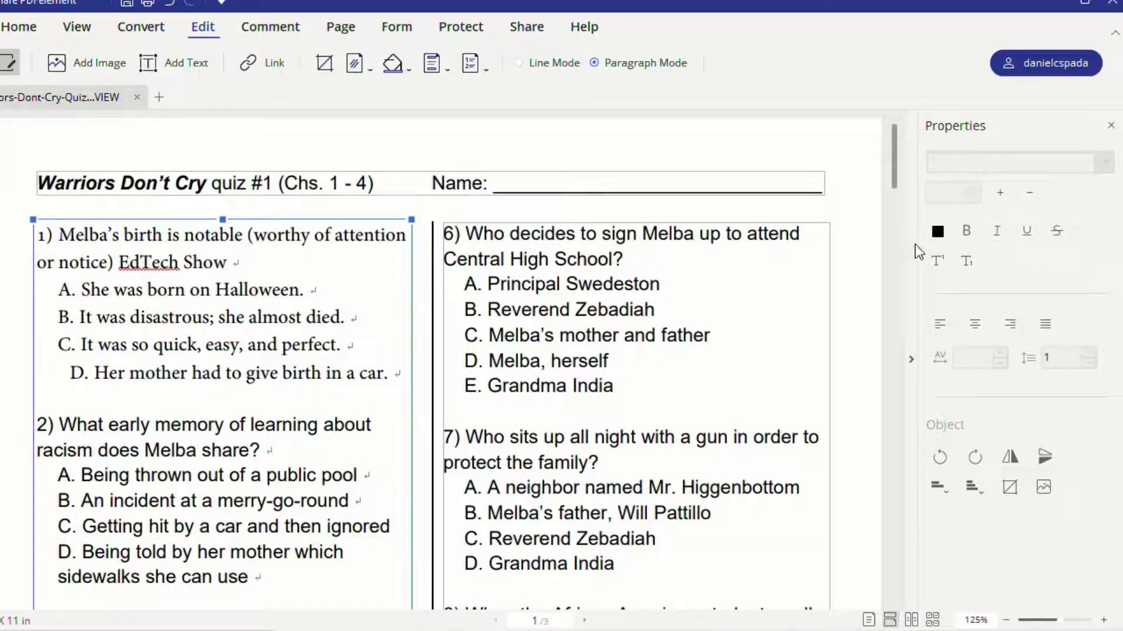
key(Down)
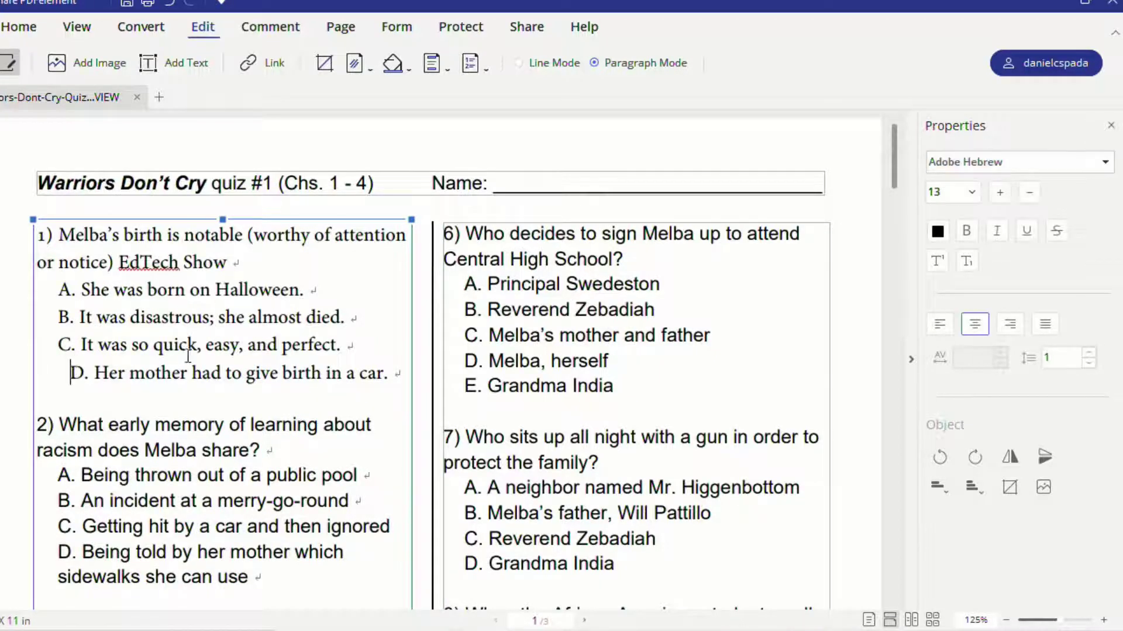
key(BackSpace)
key(Return)
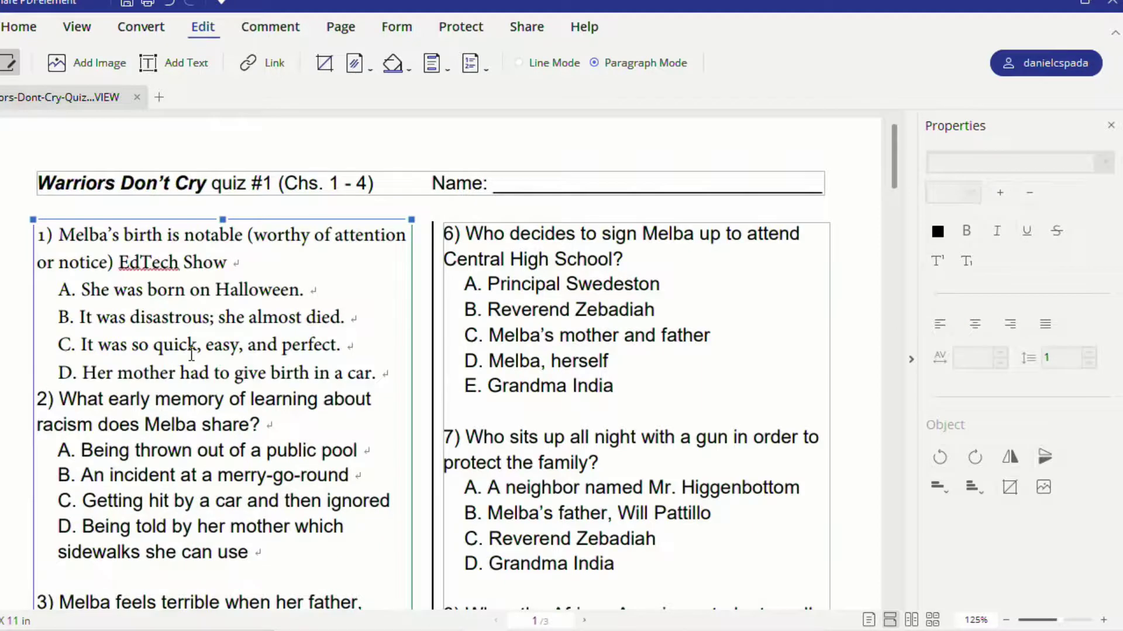
click(396, 372)
key(Return)
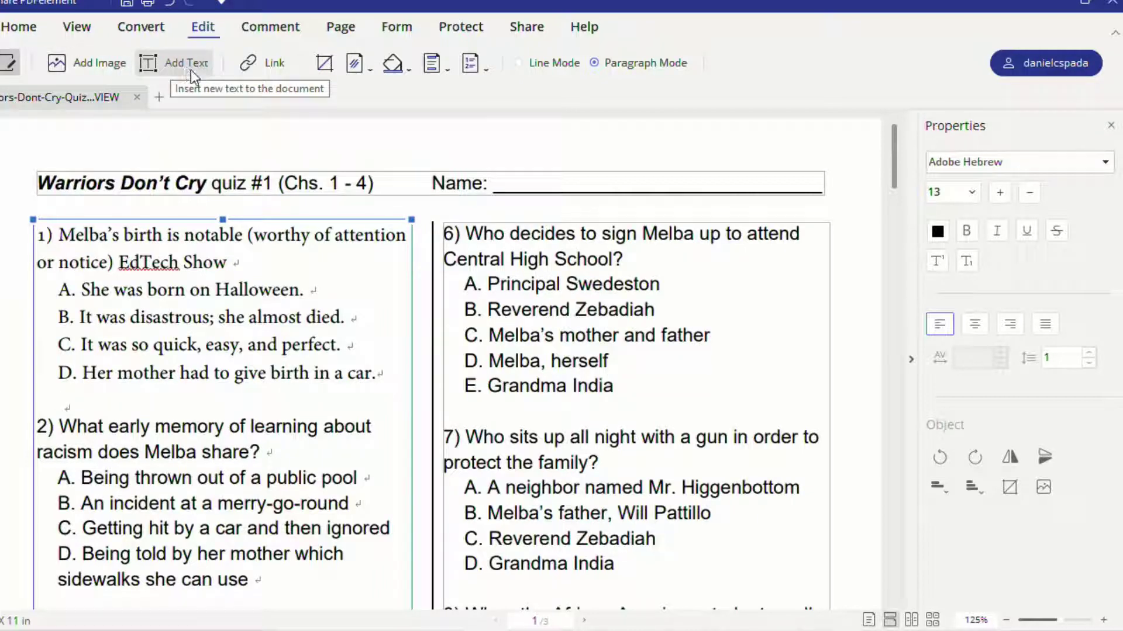
click(269, 72)
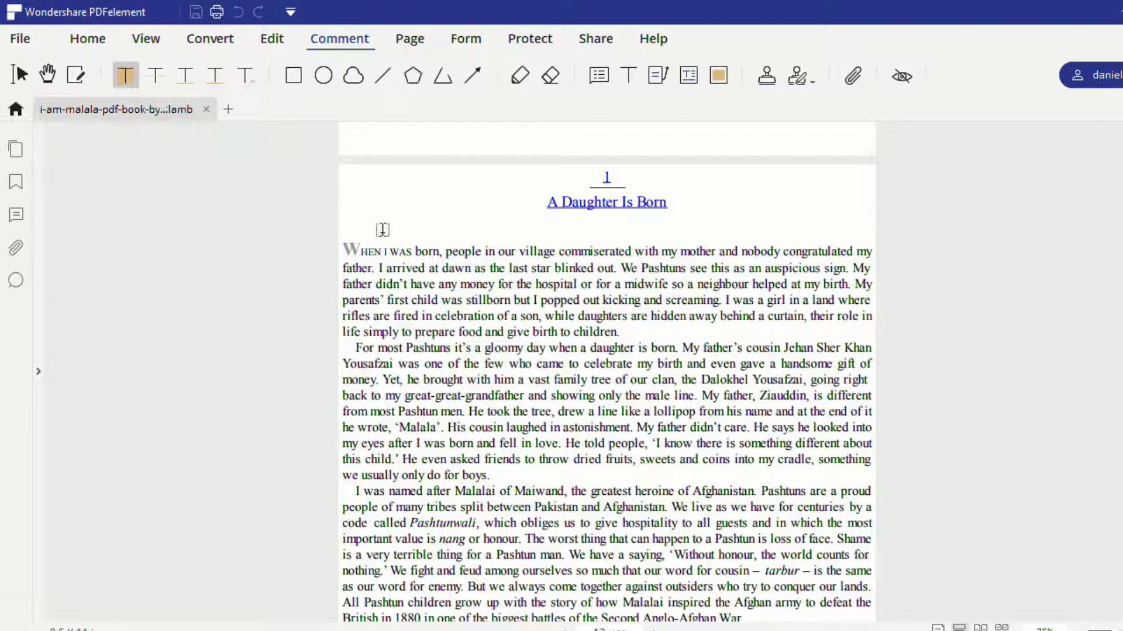
Step: Highlight the chapter's first two sentences in yellow after trying red and orange, and highlight the "He took the tree" sentence in yellow
drag(348, 251, 613, 268)
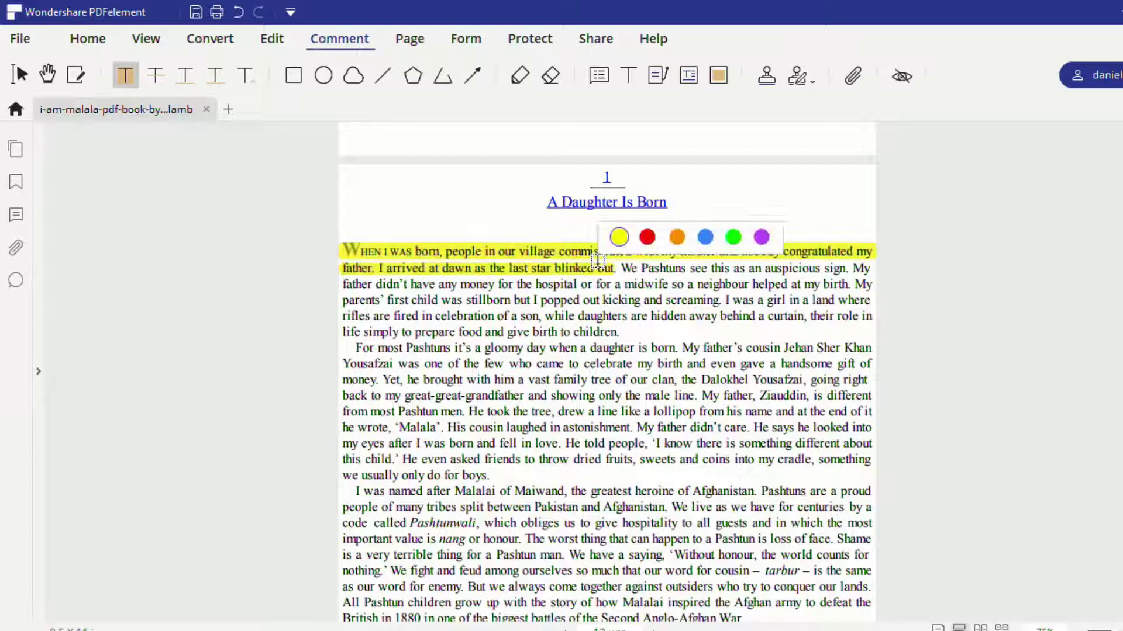
click(647, 237)
click(677, 237)
click(619, 237)
drag(468, 414, 448, 430)
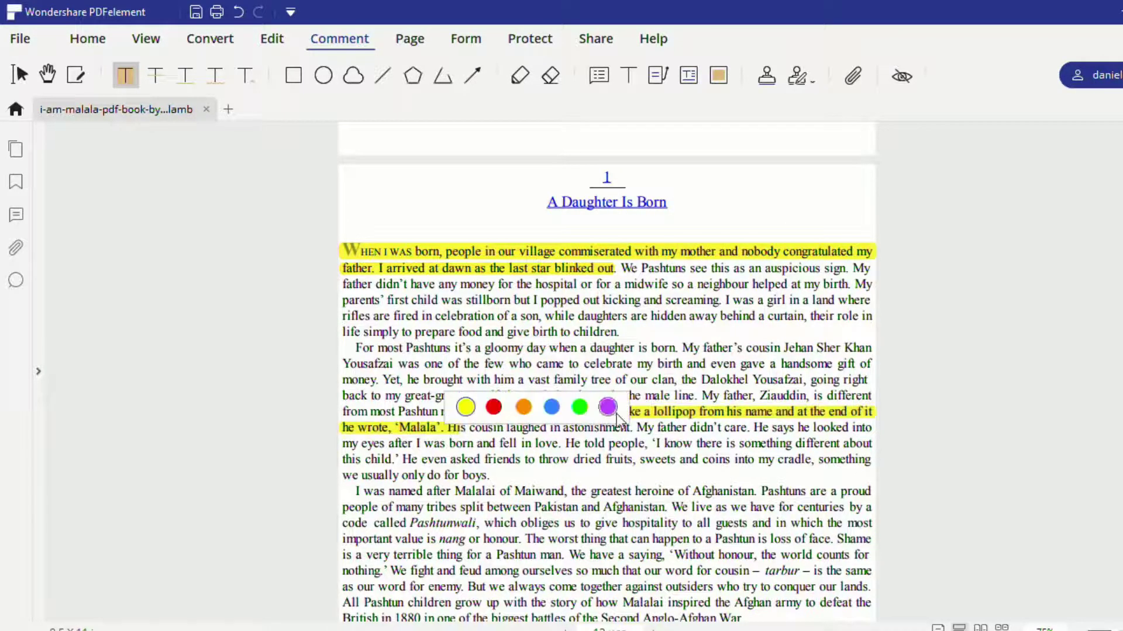
Step: Strike through "For most Pashtuns it's a gloomy day when a daughter is born." and underline "Malalai of Maiwand" in purple
click(157, 77)
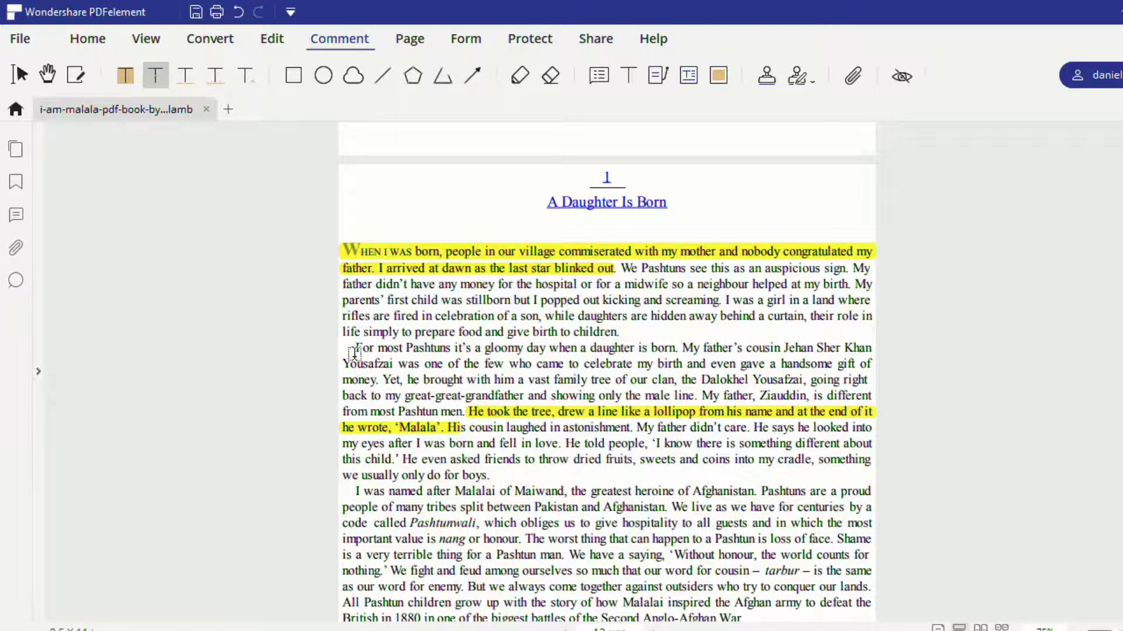
drag(355, 349, 677, 350)
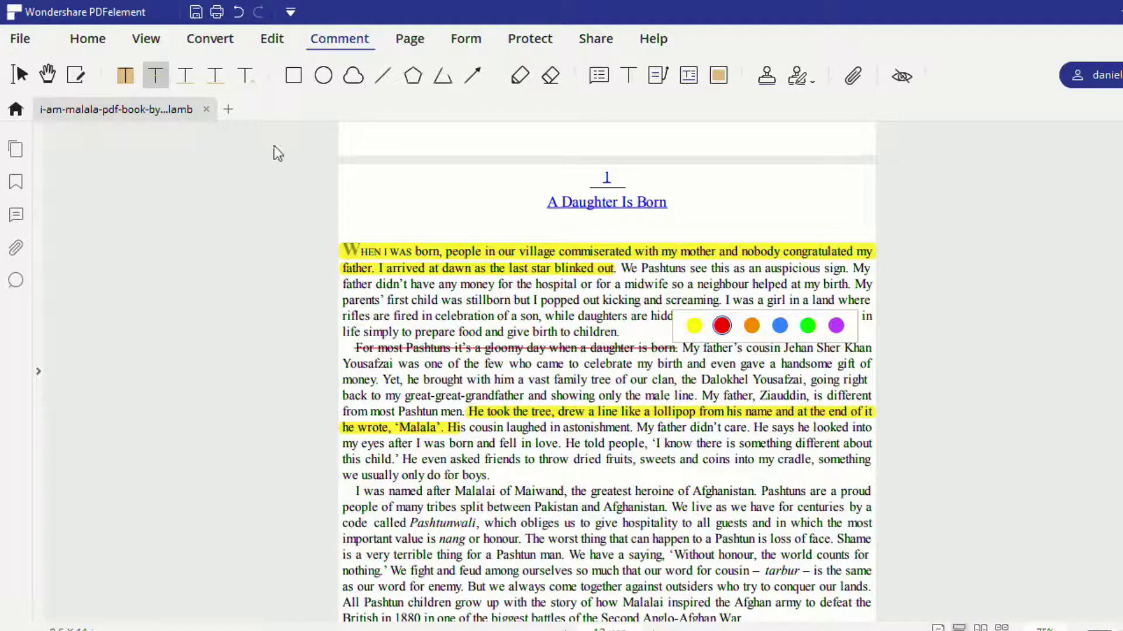
click(185, 76)
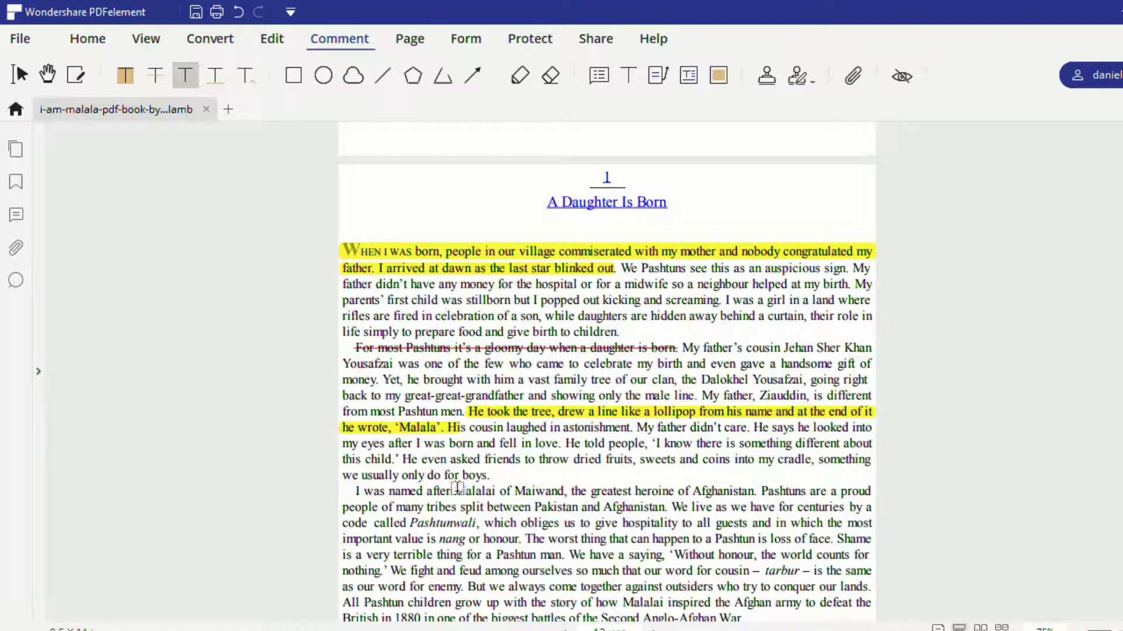
drag(455, 491, 565, 494)
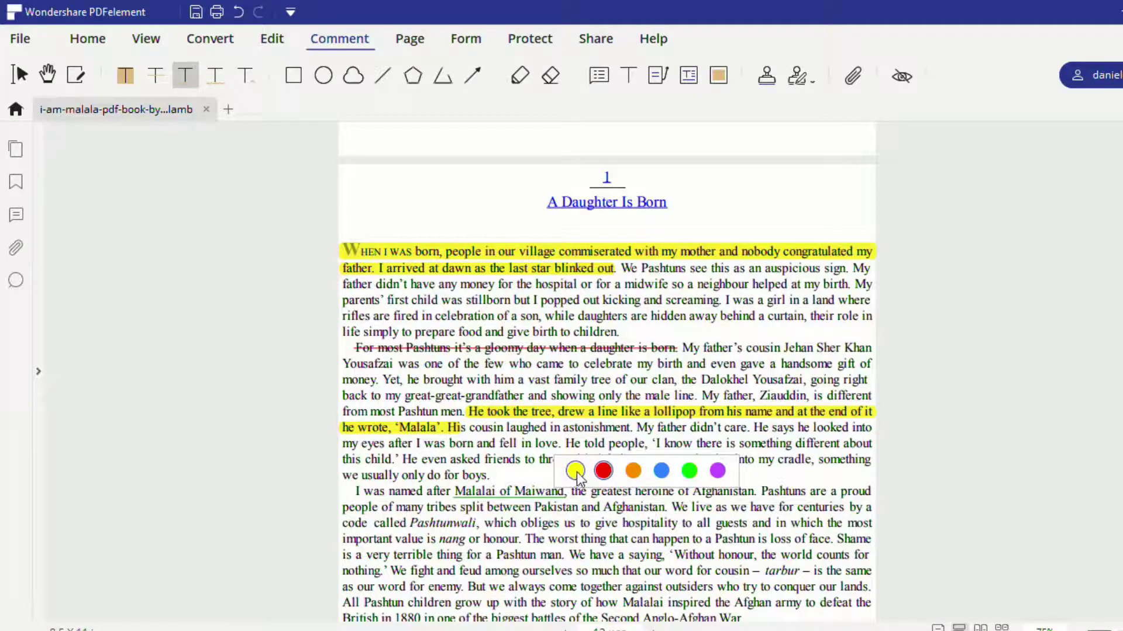
click(575, 470)
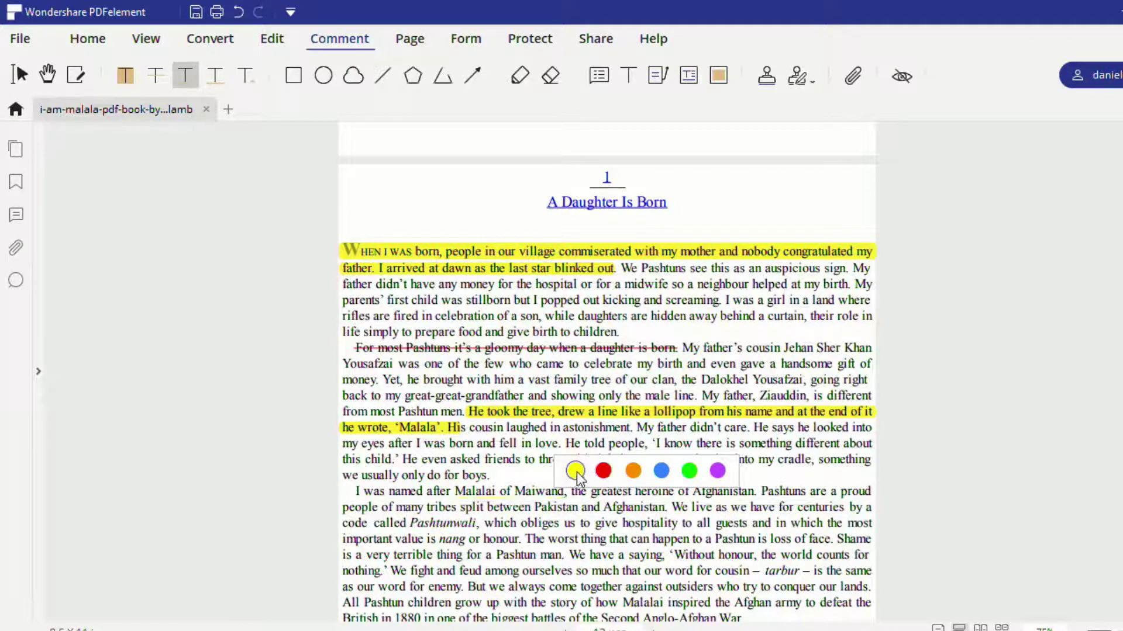
click(718, 471)
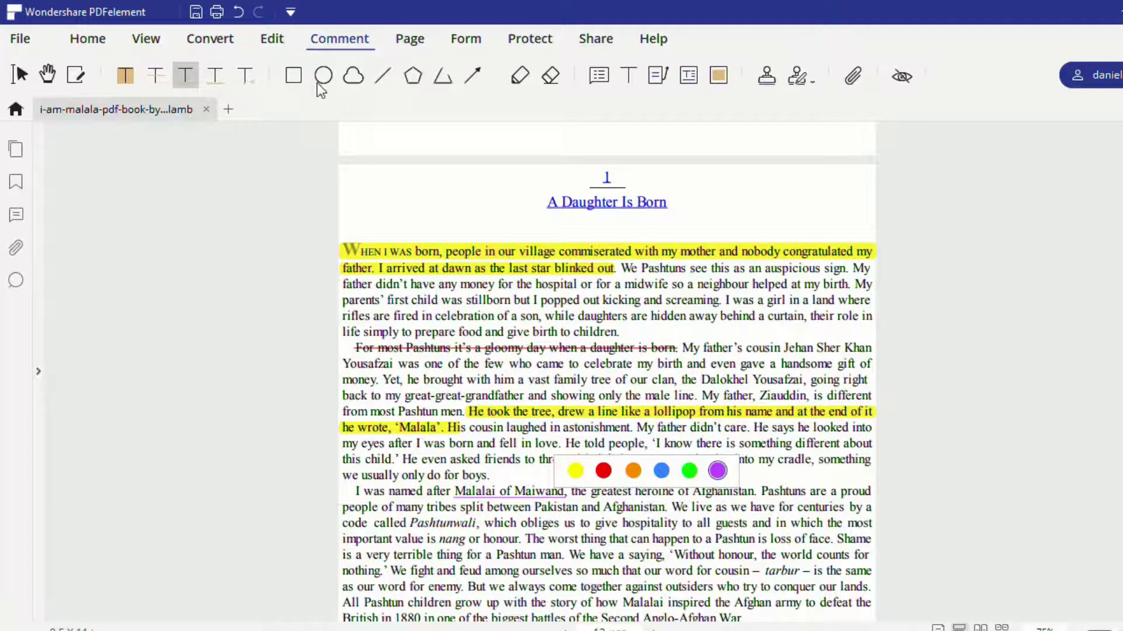
Step: Draw a rectangle around the "I was named after" line and an arrow from the chapter title to the first highlighted line
click(294, 78)
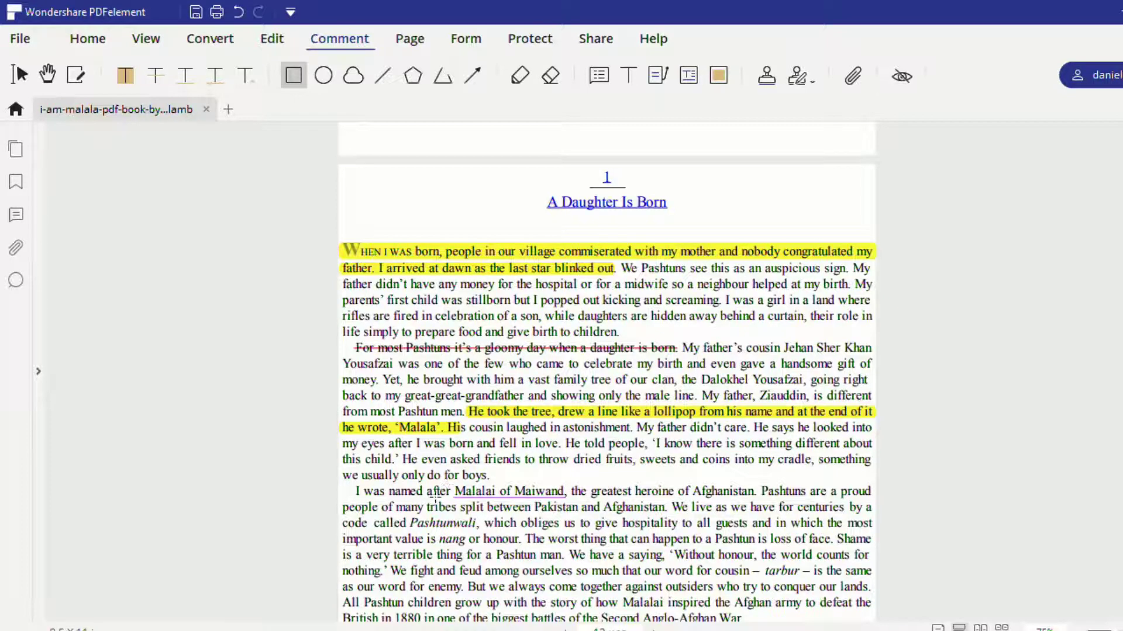
drag(351, 483, 875, 498)
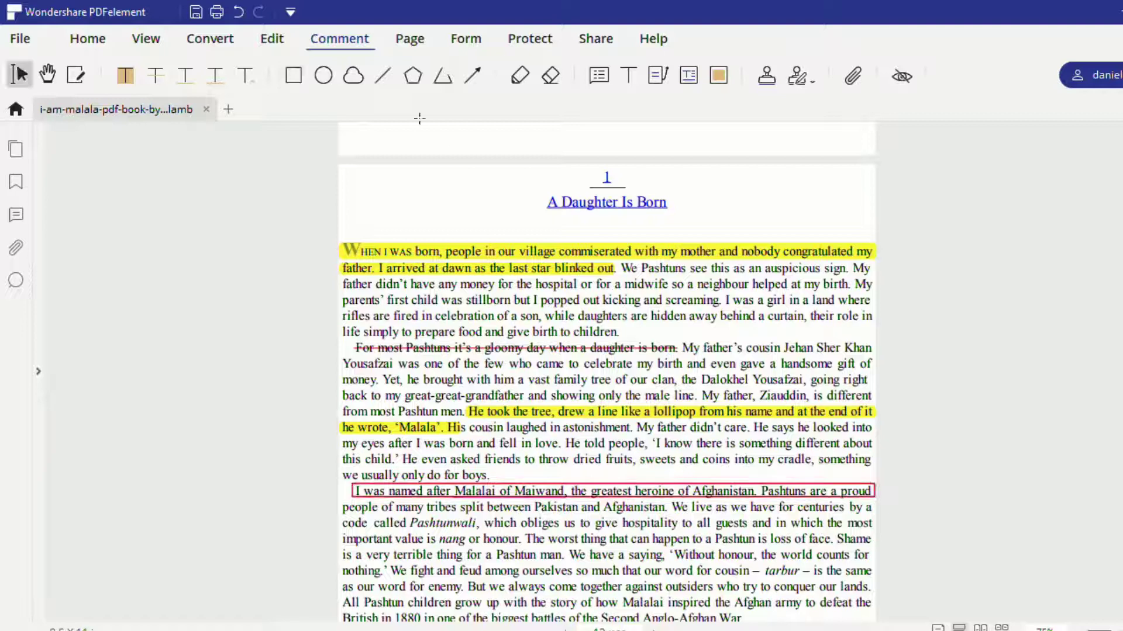
click(476, 69)
mouse_move(535, 206)
mouse_down()
mouse_move(456, 242)
mouse_move(473, 239)
mouse_up()
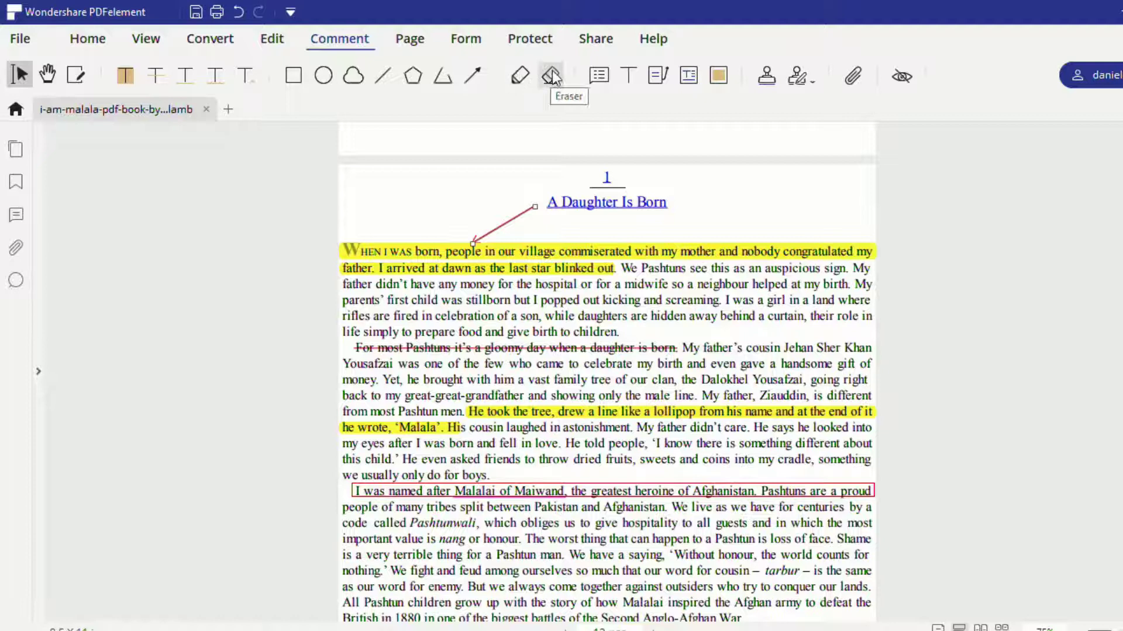
Step: Add a sticky note at the end of the chapter title reading "What is the significance of this title?", shrink its pop-up and close it
click(599, 74)
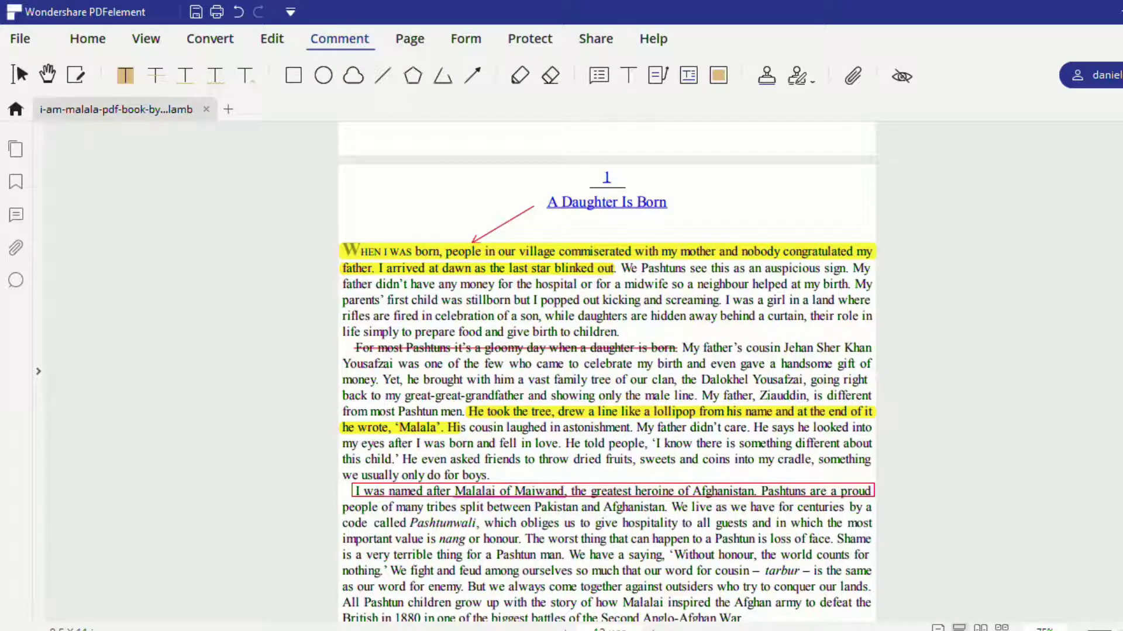
click(666, 203)
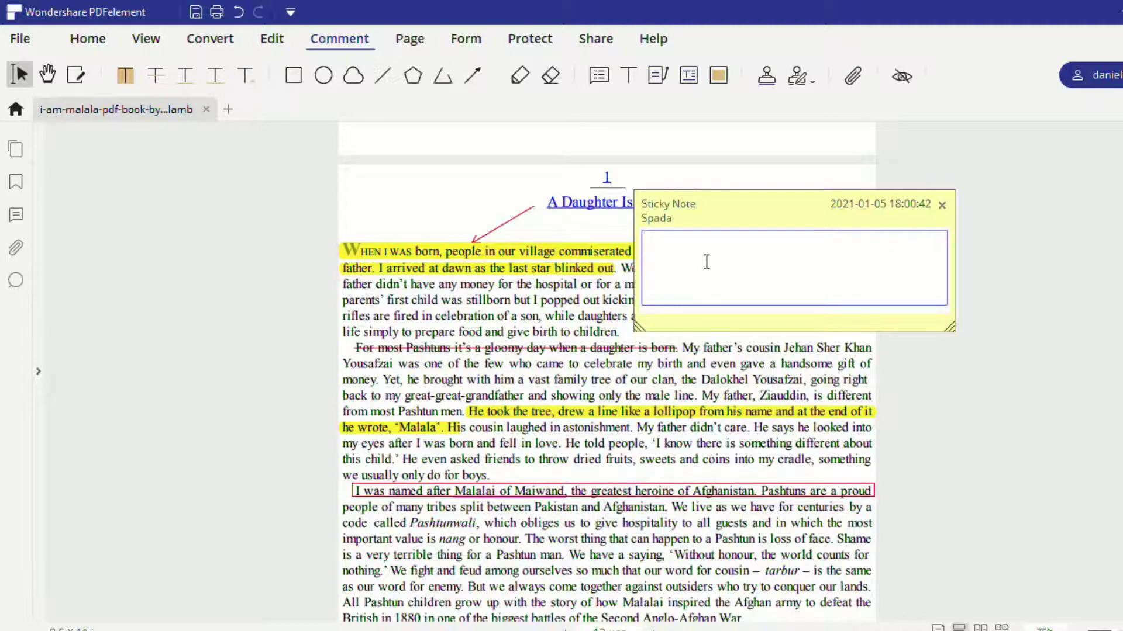
text(What is the significance of this title?)
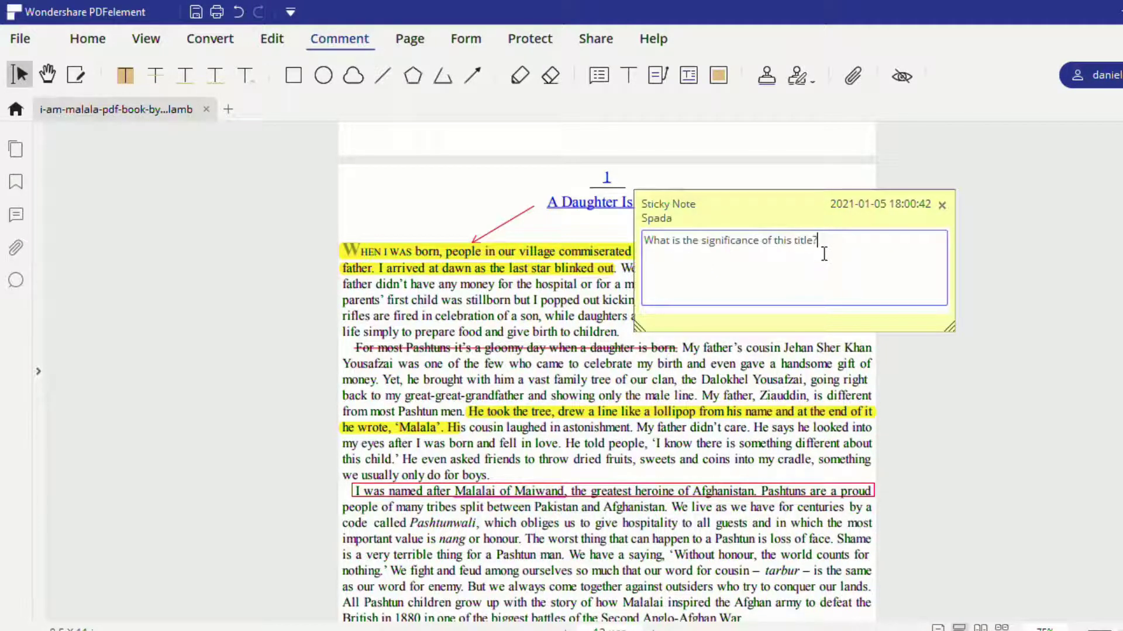
click(539, 213)
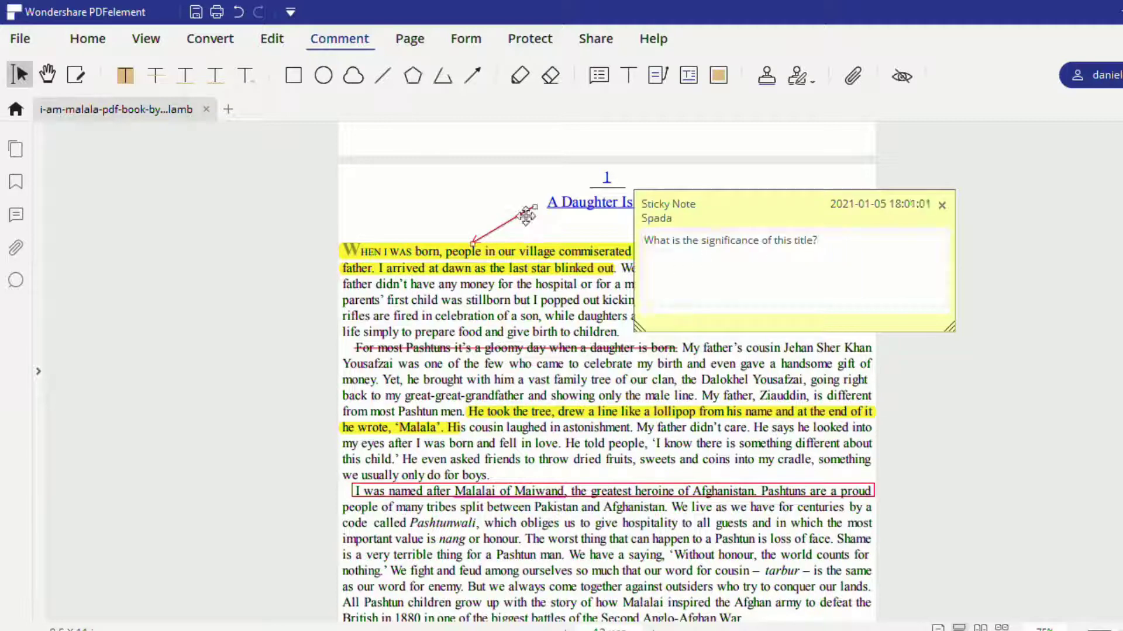
drag(639, 327, 734, 291)
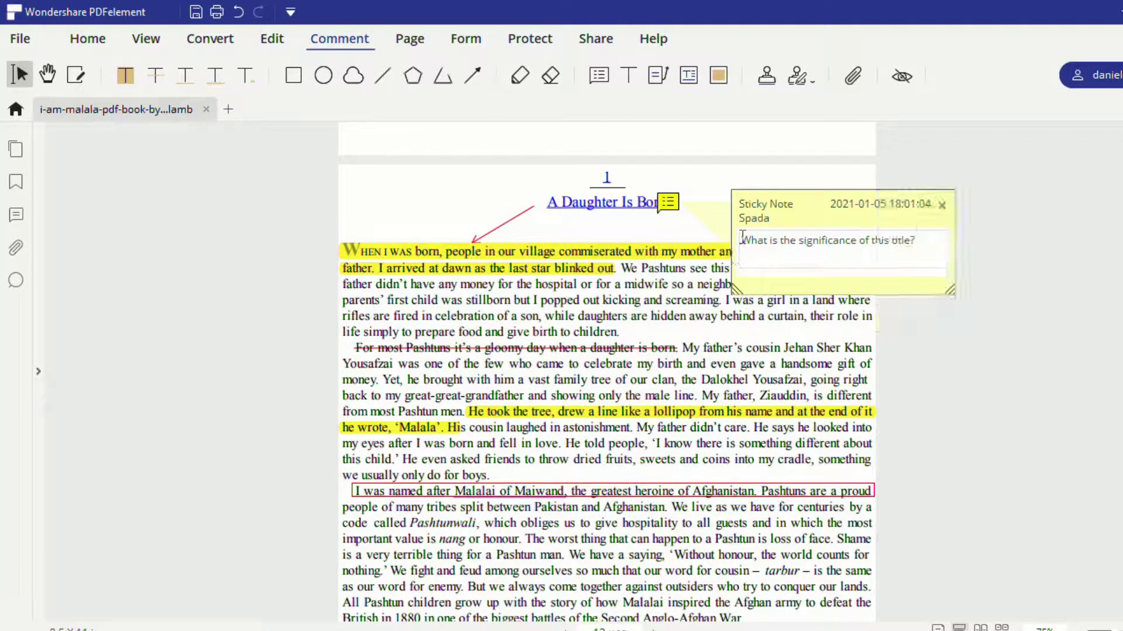
click(942, 205)
click(668, 202)
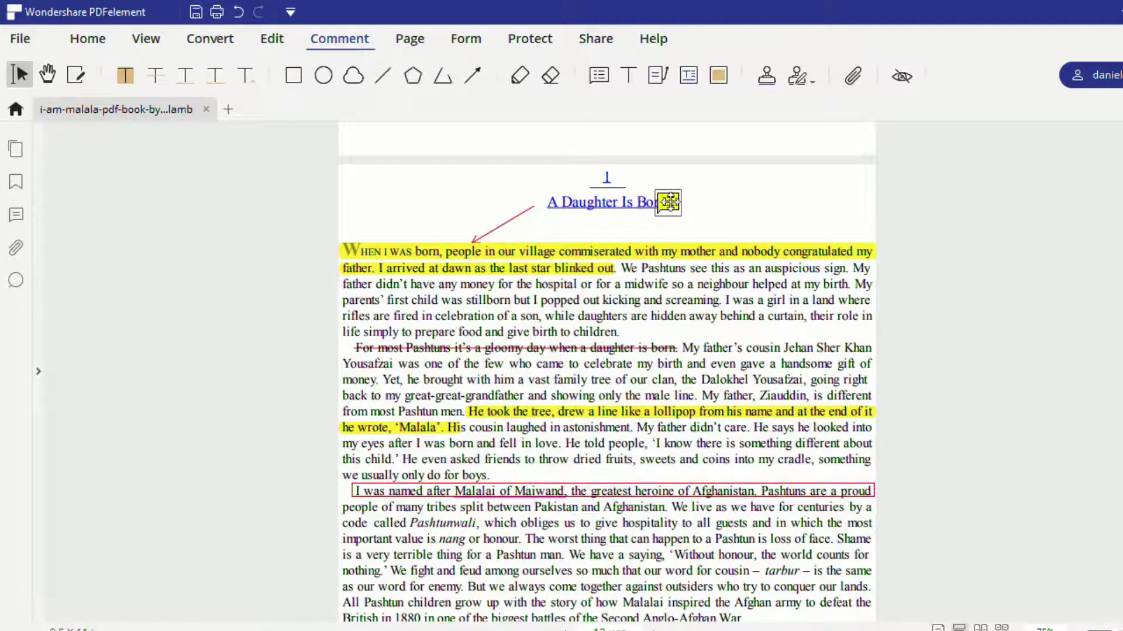
click(754, 197)
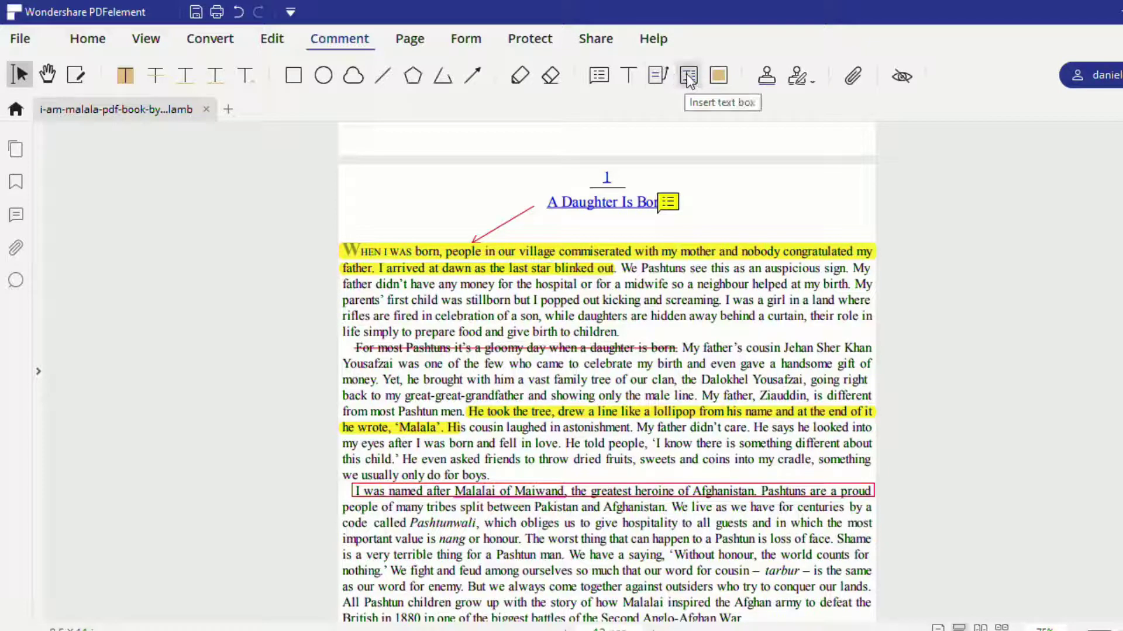
Step: Add a yellow area highlight over the three lines from "important value is nang" to "tarbur"
click(722, 78)
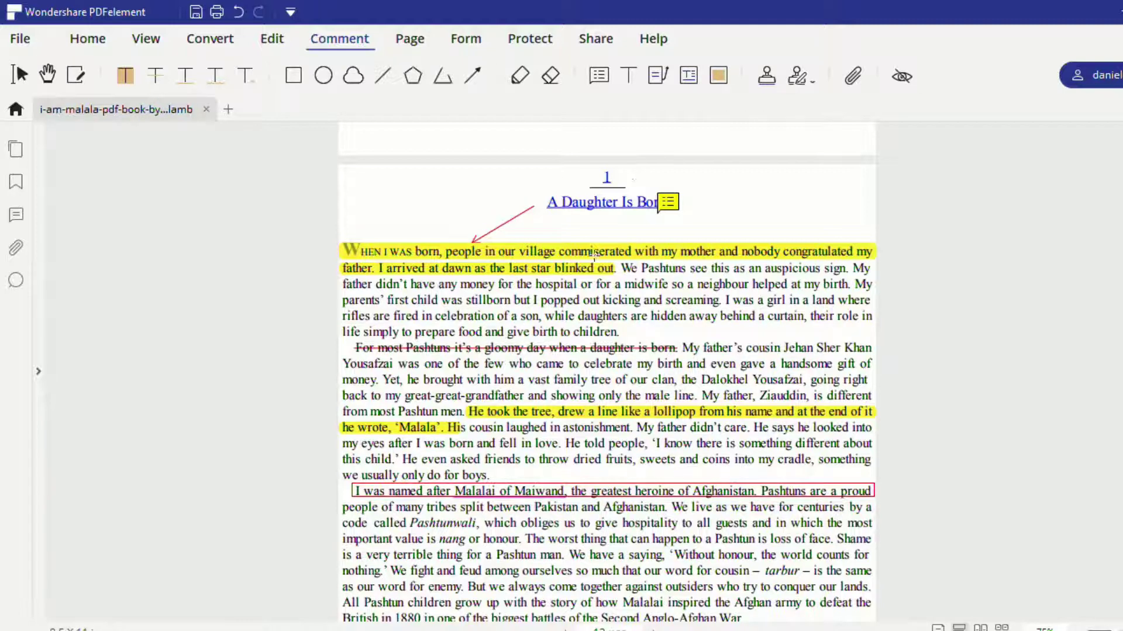
drag(342, 534, 807, 579)
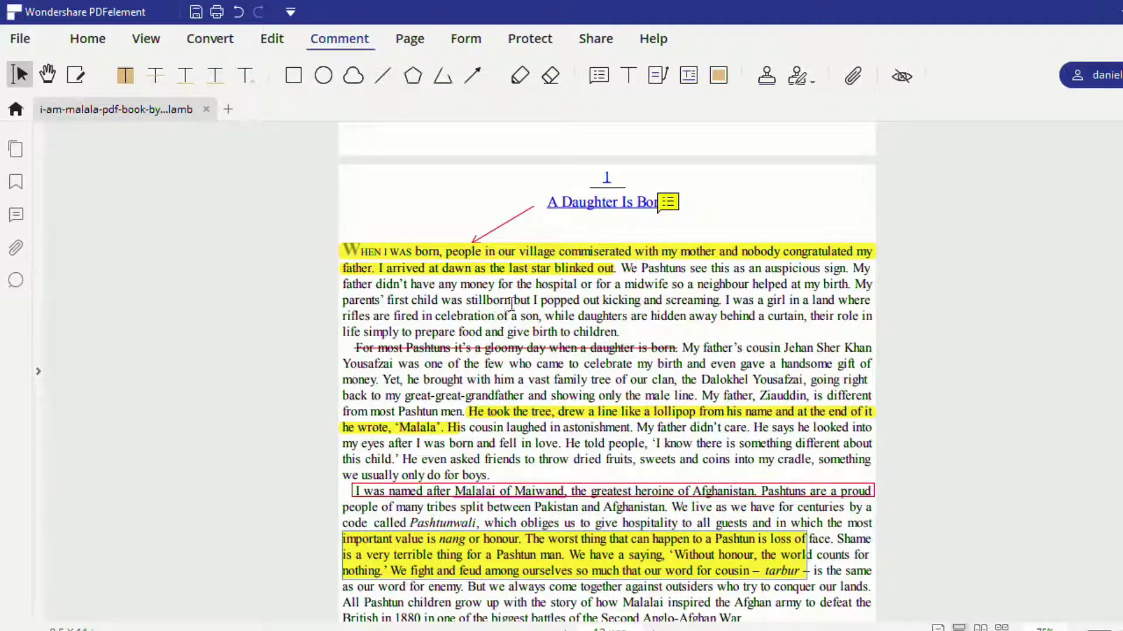
click(678, 300)
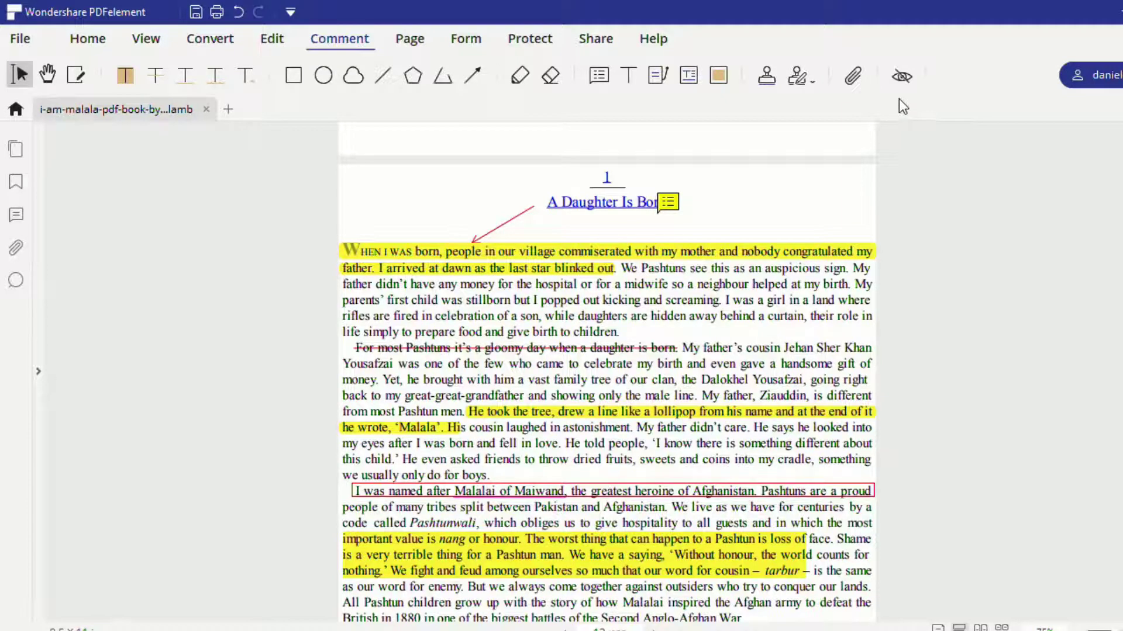
Step: Hide all comments and markups in the document and show them again
click(902, 79)
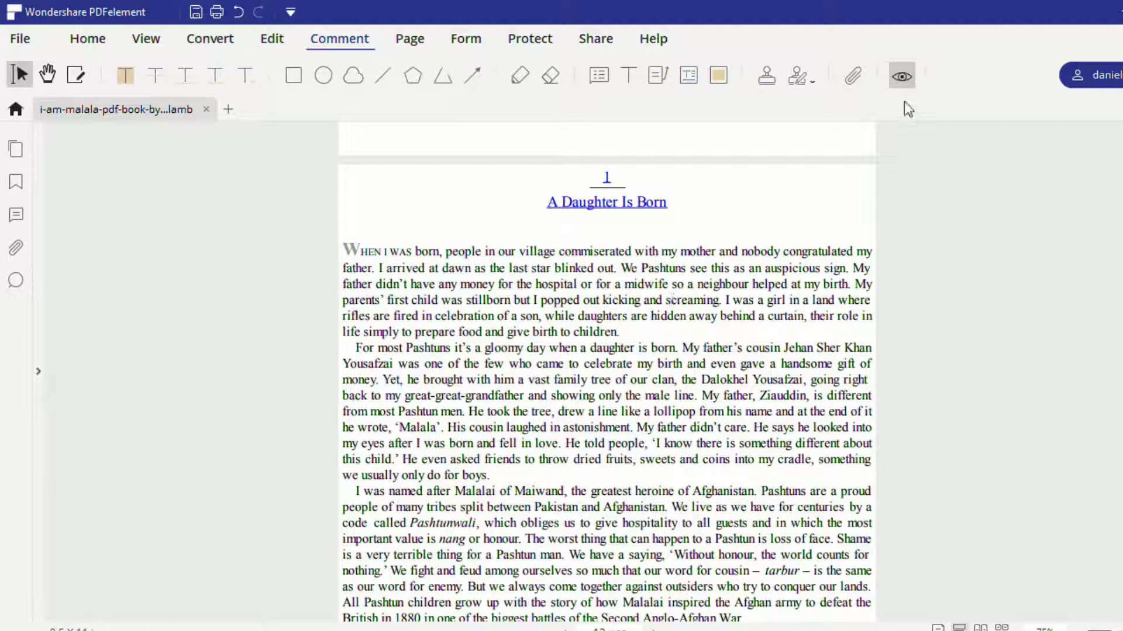
click(903, 77)
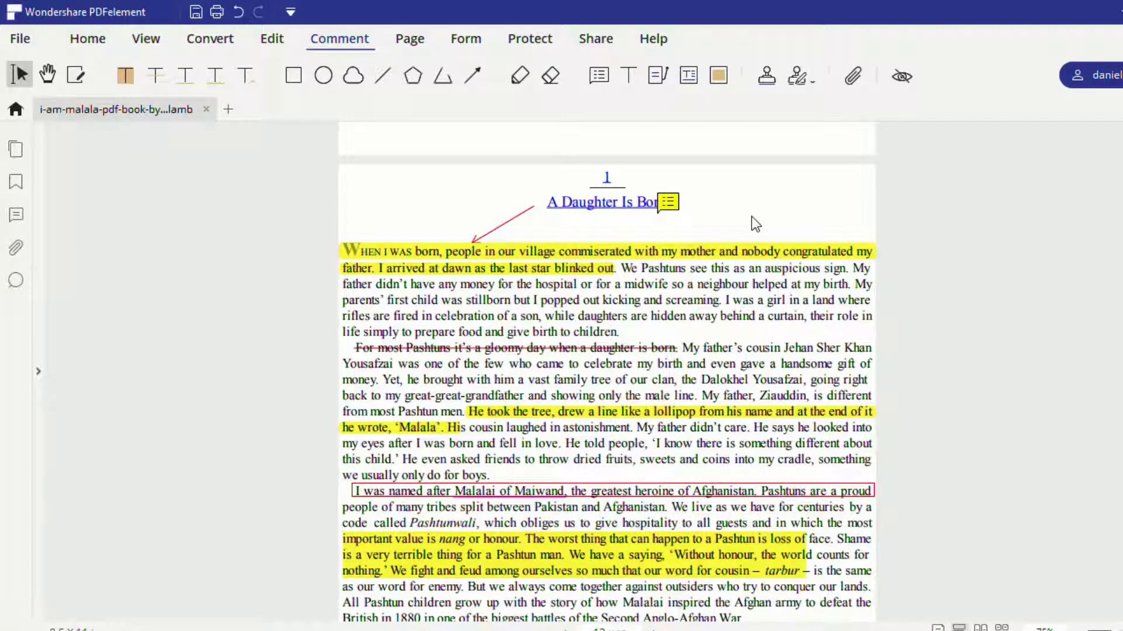
Step: Add the text "What do you think will happen next" at the end of the first paragraph, after "give birth to children."
click(74, 75)
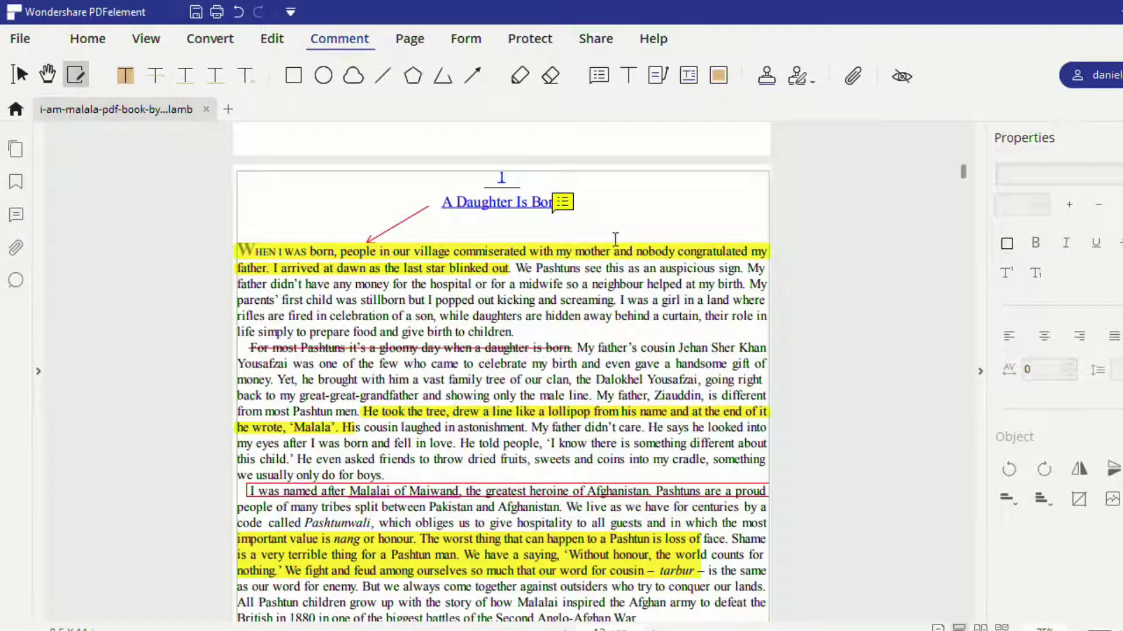
click(527, 336)
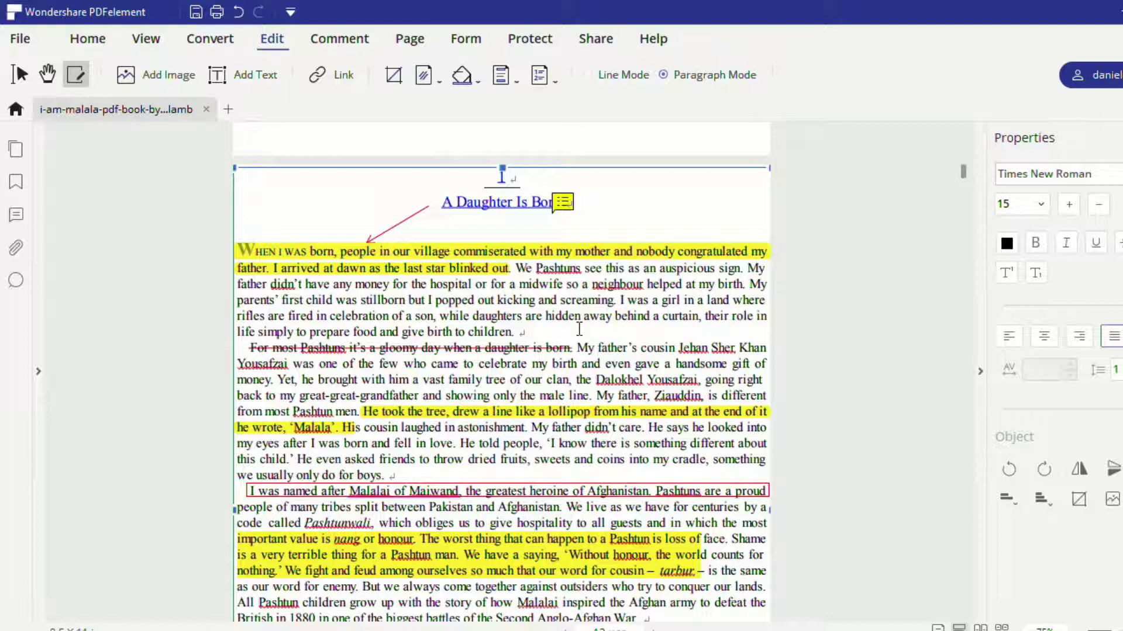
text(What do you think will happen next)
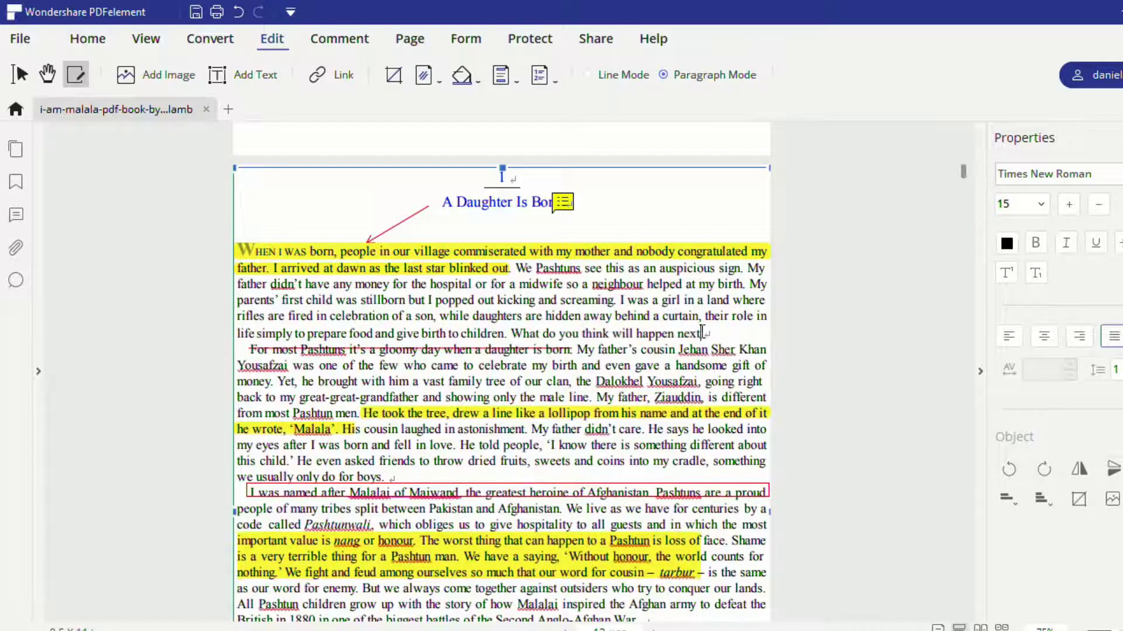
Step: Format the added "What do you think will happen next" text in red, bold, at font size 16
drag(702, 333, 511, 333)
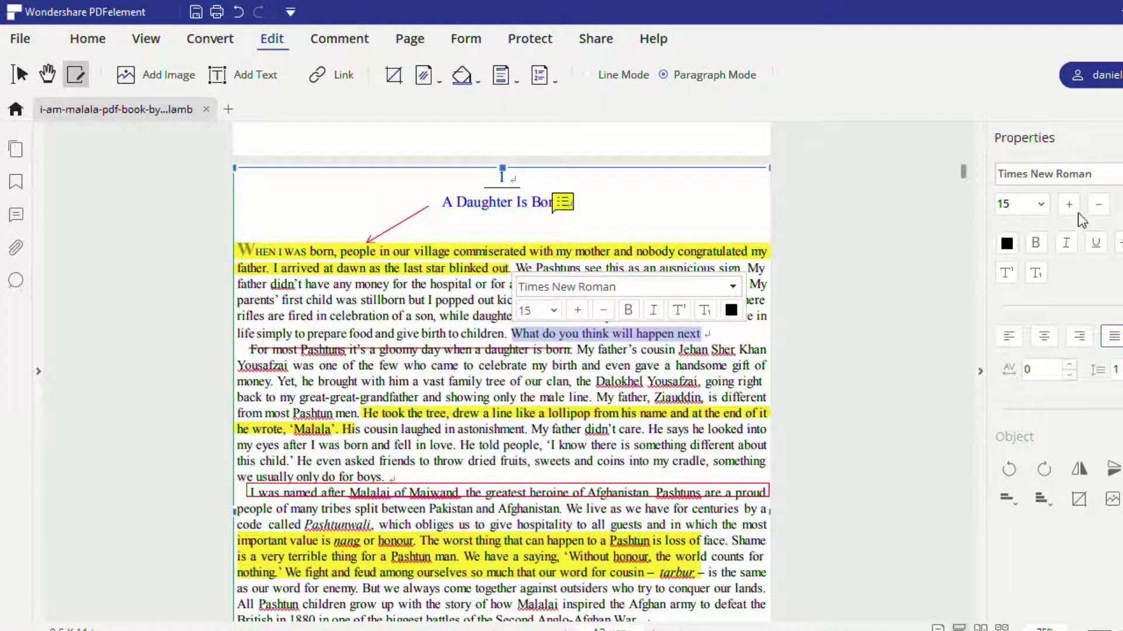
click(1007, 243)
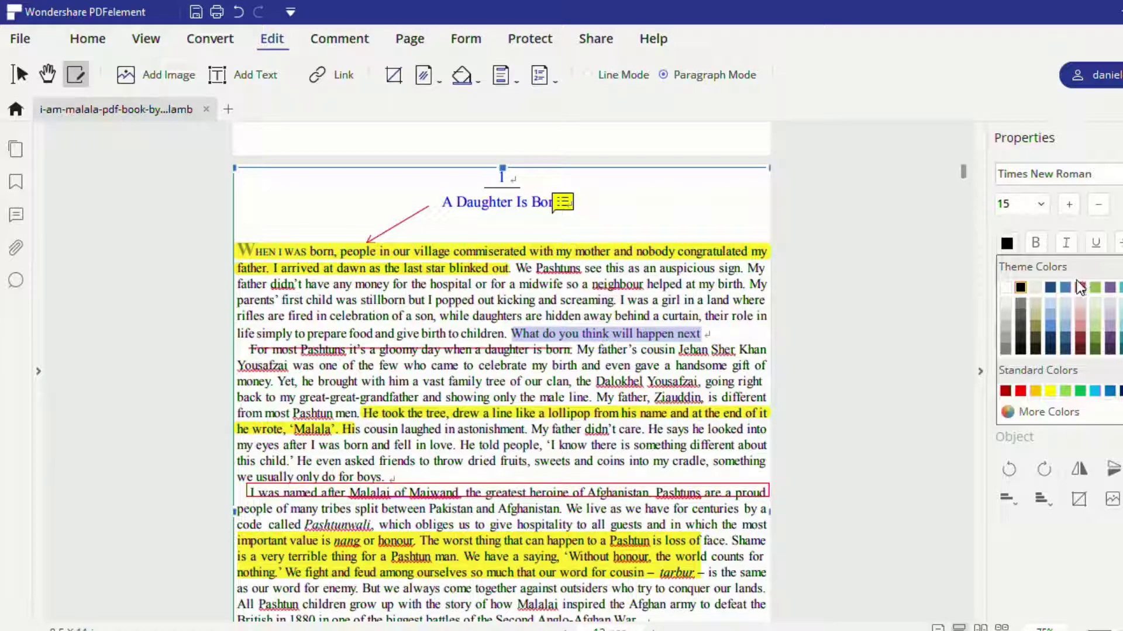
click(1020, 391)
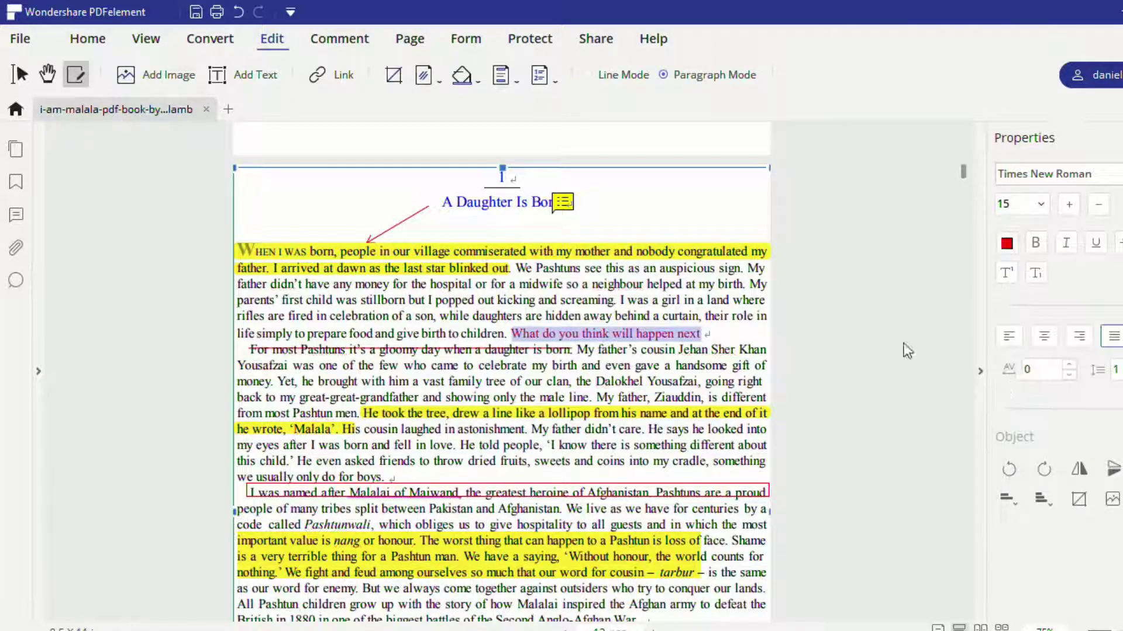
click(1041, 204)
click(1042, 399)
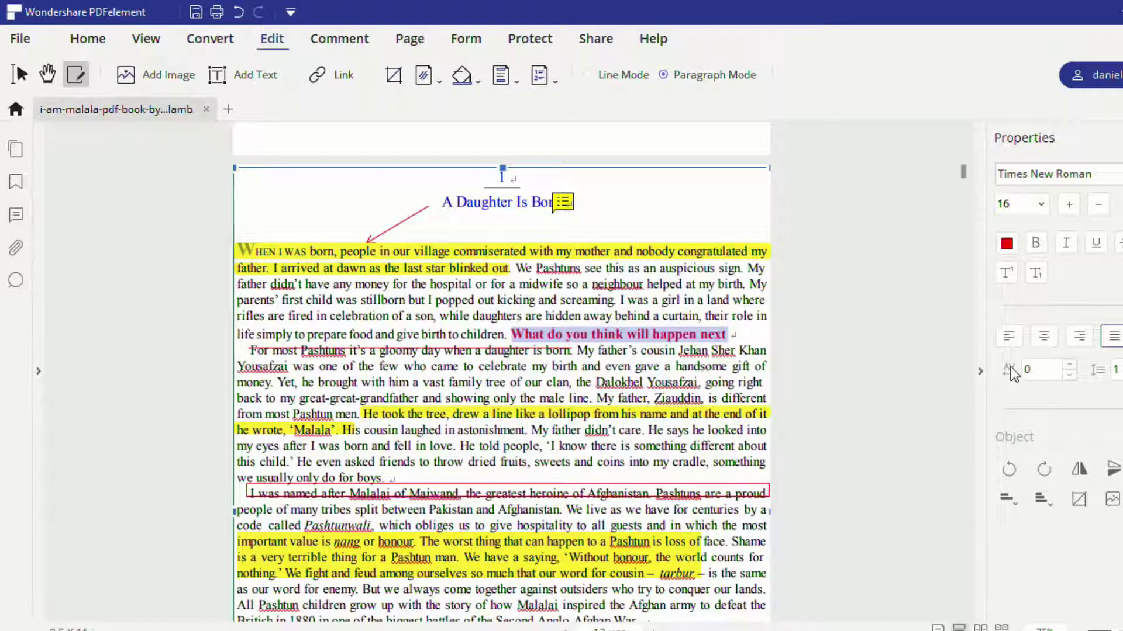
Step: Display the document's sharing options
click(595, 38)
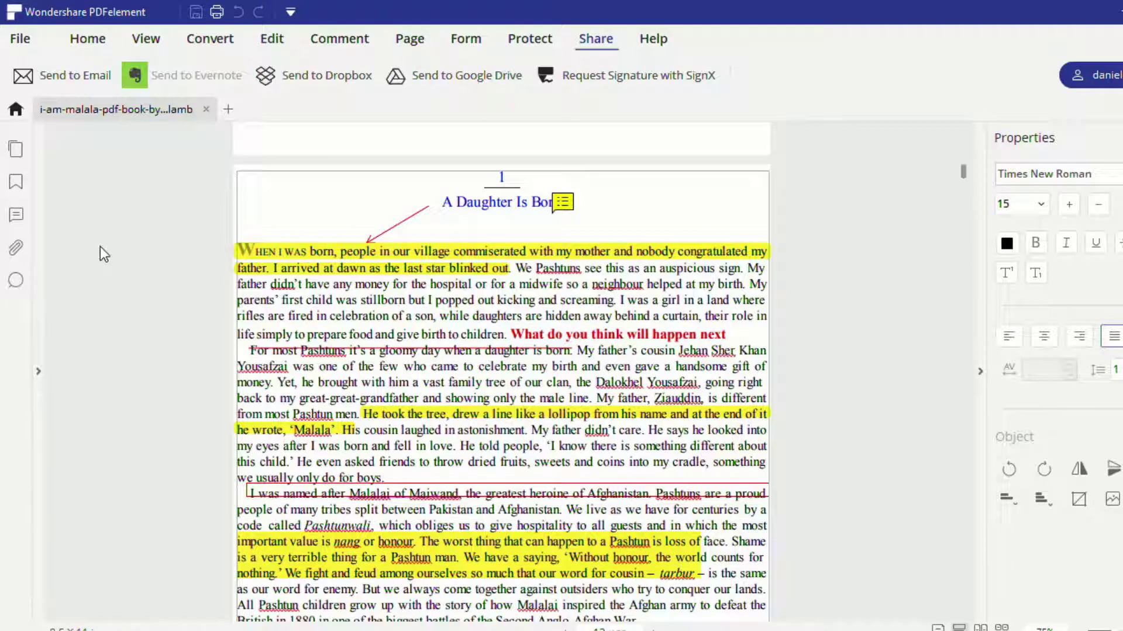